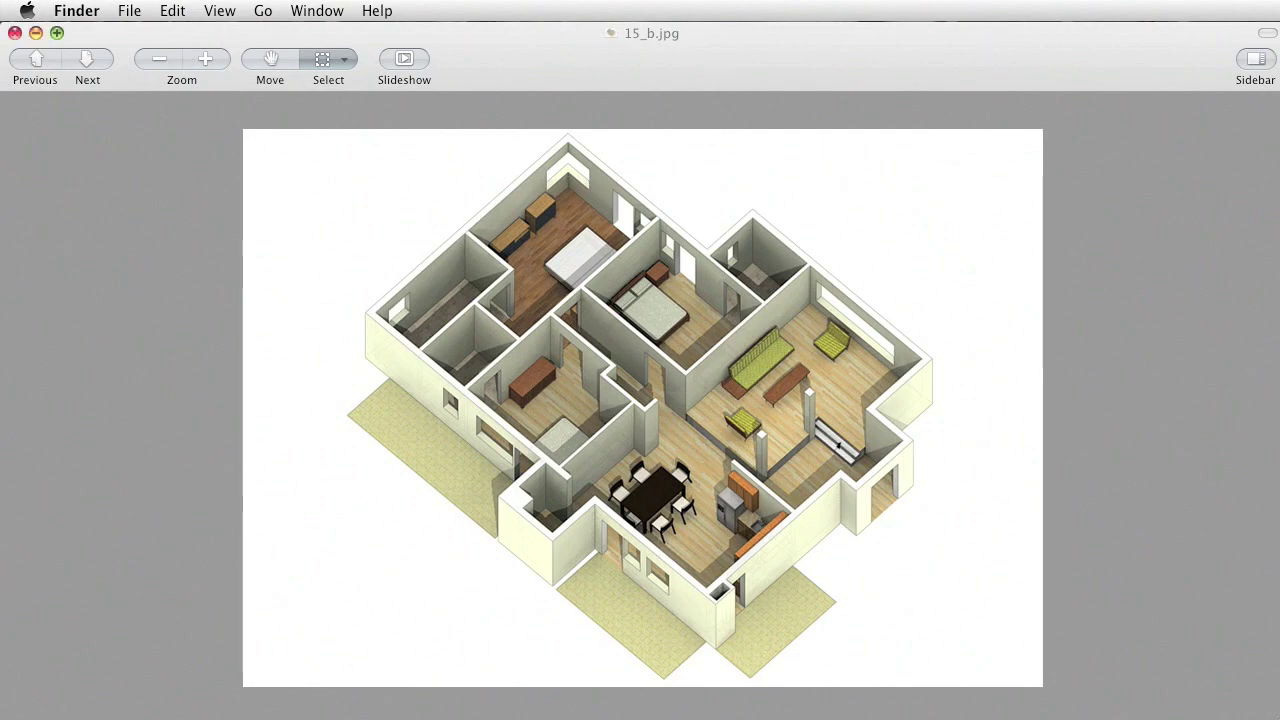
# Switch to the FLOORPLAN model in SketchUp and examine the furnished house interior from several angles
pyautogui.click(36, 33)
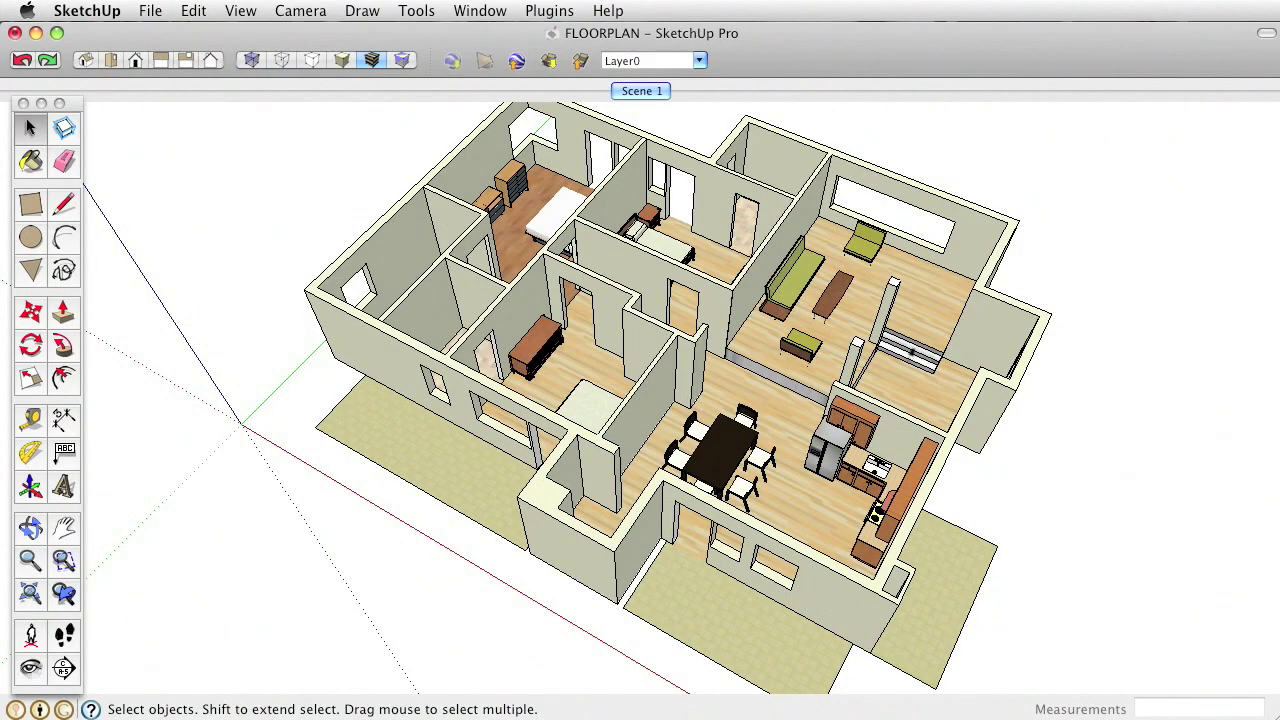
pyautogui.press('super+Tab')
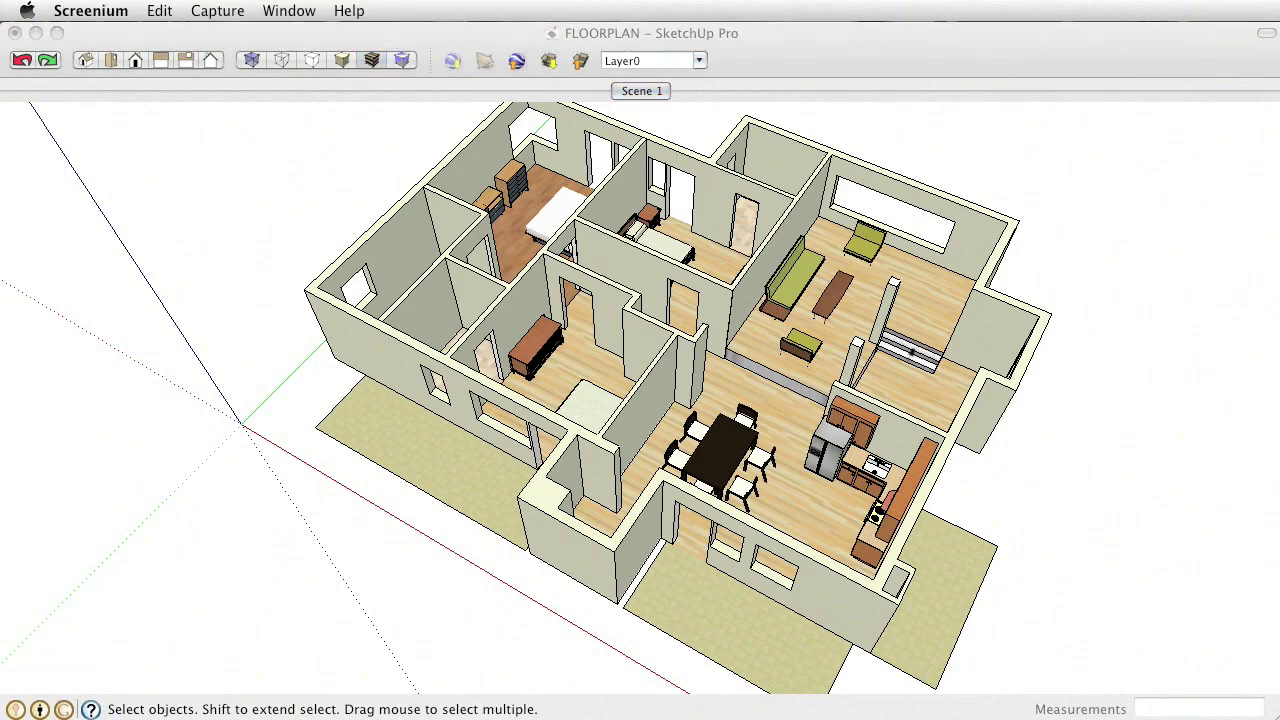
pyautogui.press('super+Tab')
pyautogui.moveTo(700, 420)
pyautogui.mouseDown(button='middle')
pyautogui.moveTo(420, 370)
pyautogui.moveTo(385, 315)
pyautogui.moveTo(620, 385)
pyautogui.moveTo(610, 405)
pyautogui.mouseUp(button='middle')
pyautogui.moveTo(685, 297); pyautogui.dragTo(900, 413, button='middle')
pyautogui.scroll(2, 680, 340)
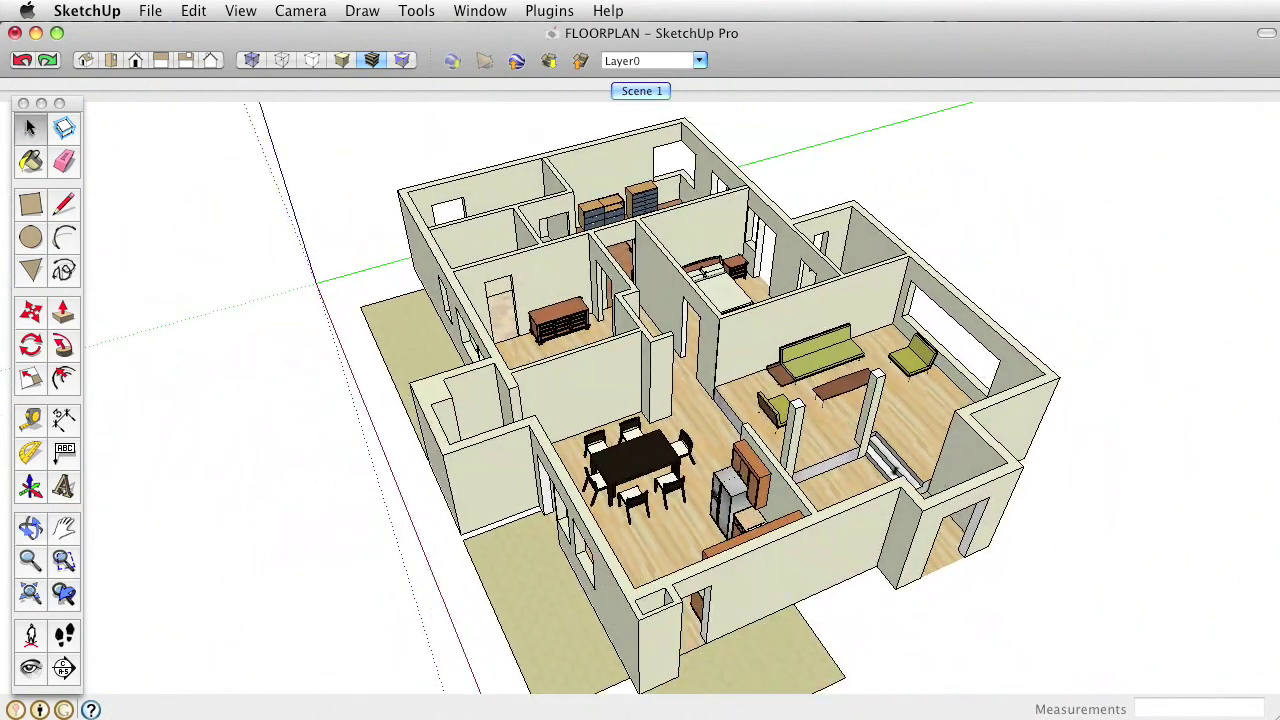
pyautogui.scroll(3, 570, 290)
pyautogui.moveTo(570, 290); pyautogui.dragTo(675, 296, button='middle')
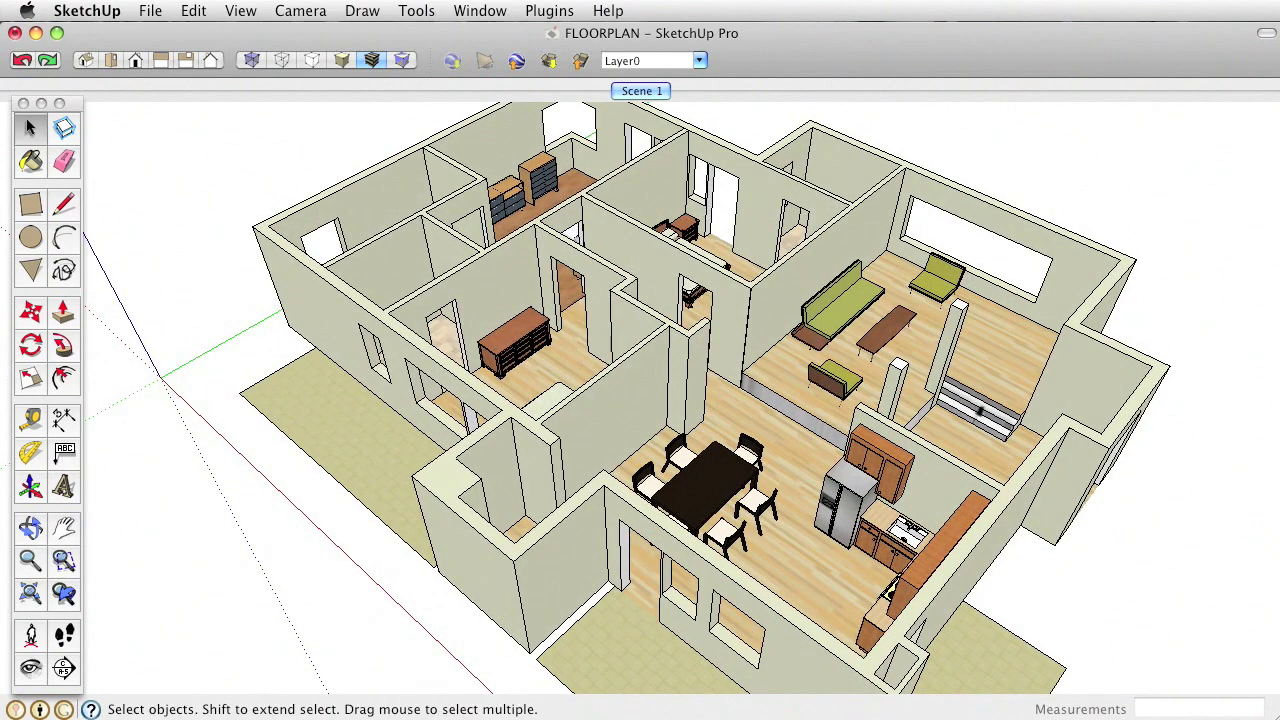
# Set the camera to parallel projection and show the floor plan model in the isometric view
pyautogui.click(300, 10)
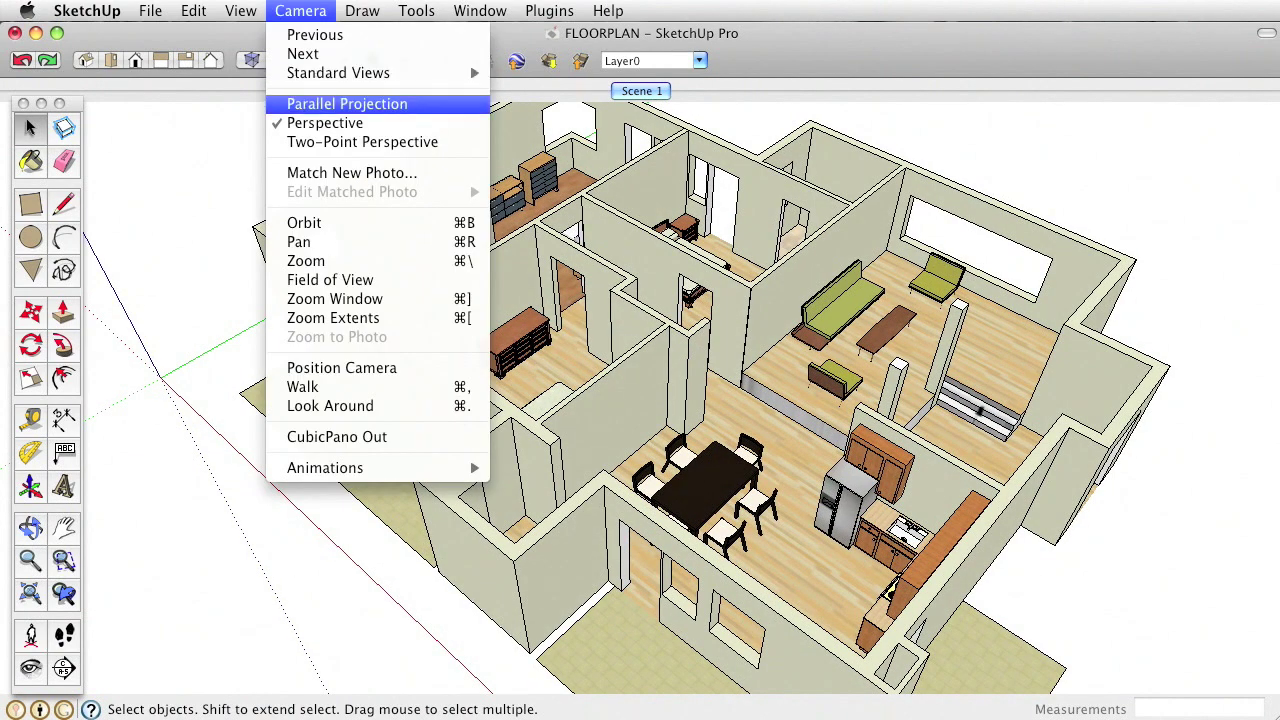
pyautogui.click(347, 104)
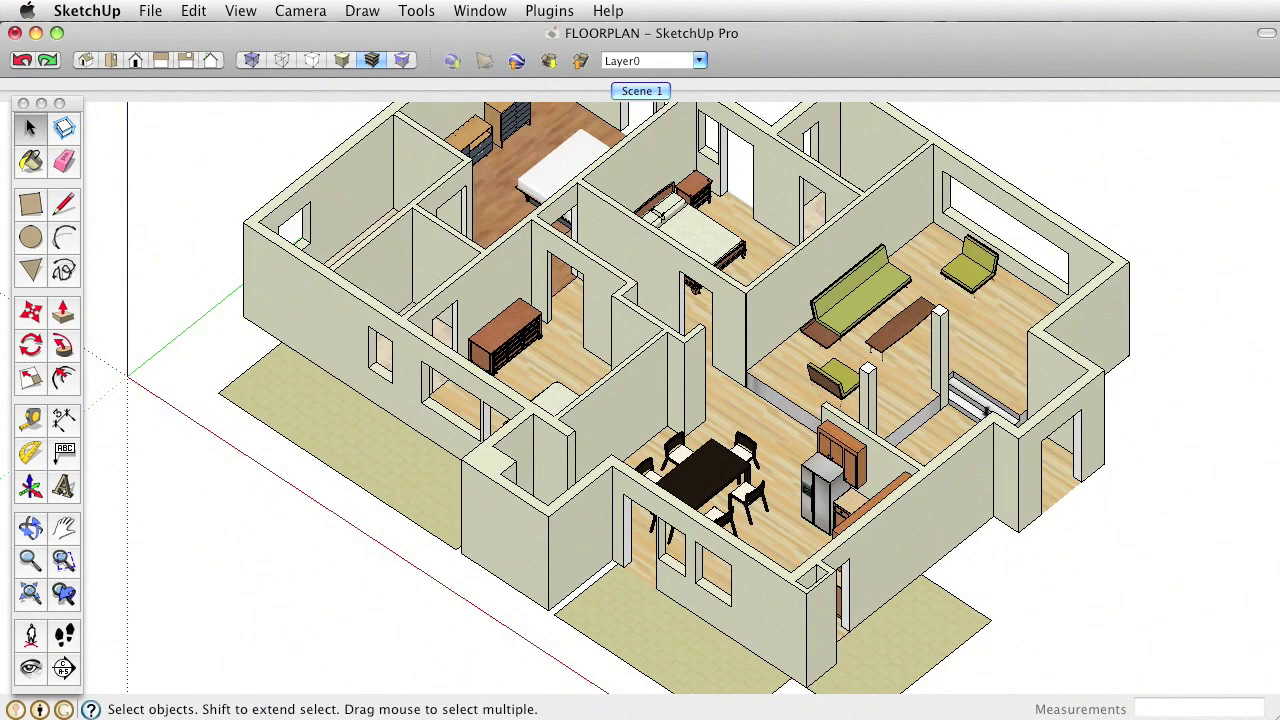
pyautogui.moveTo(640, 420); pyautogui.dragTo(652, 392, button='middle')
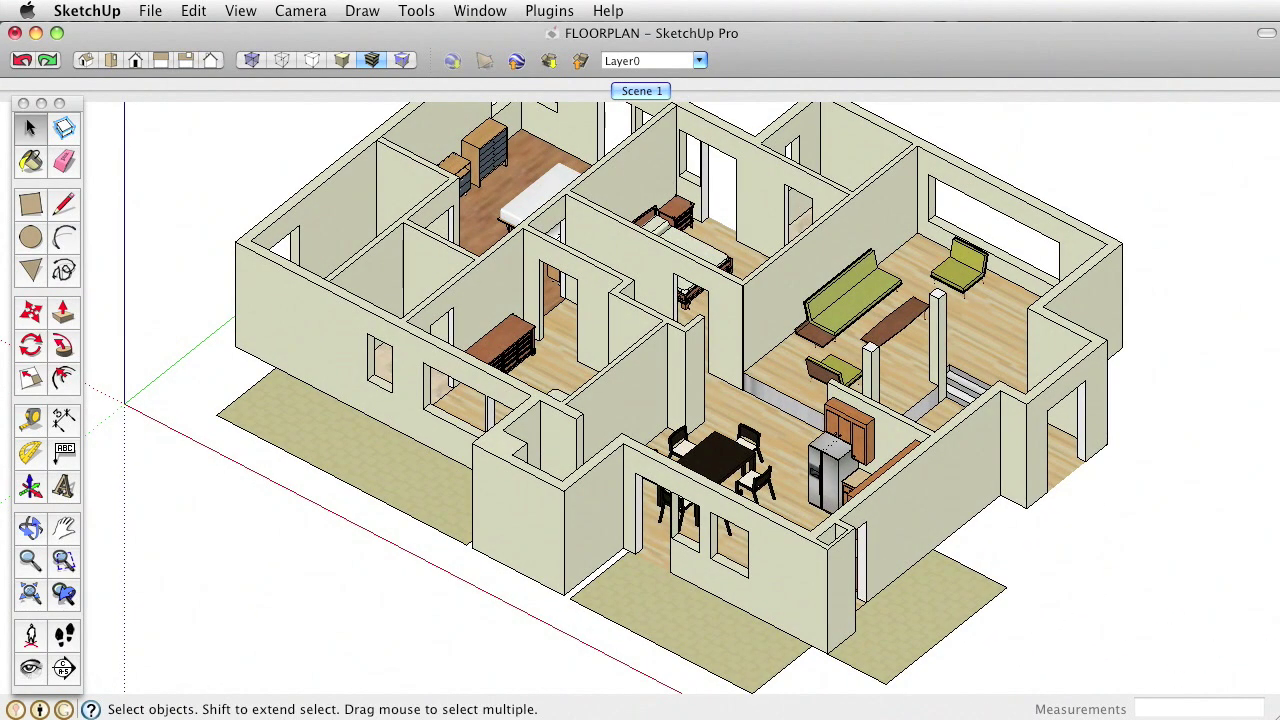
pyautogui.click(86, 60)
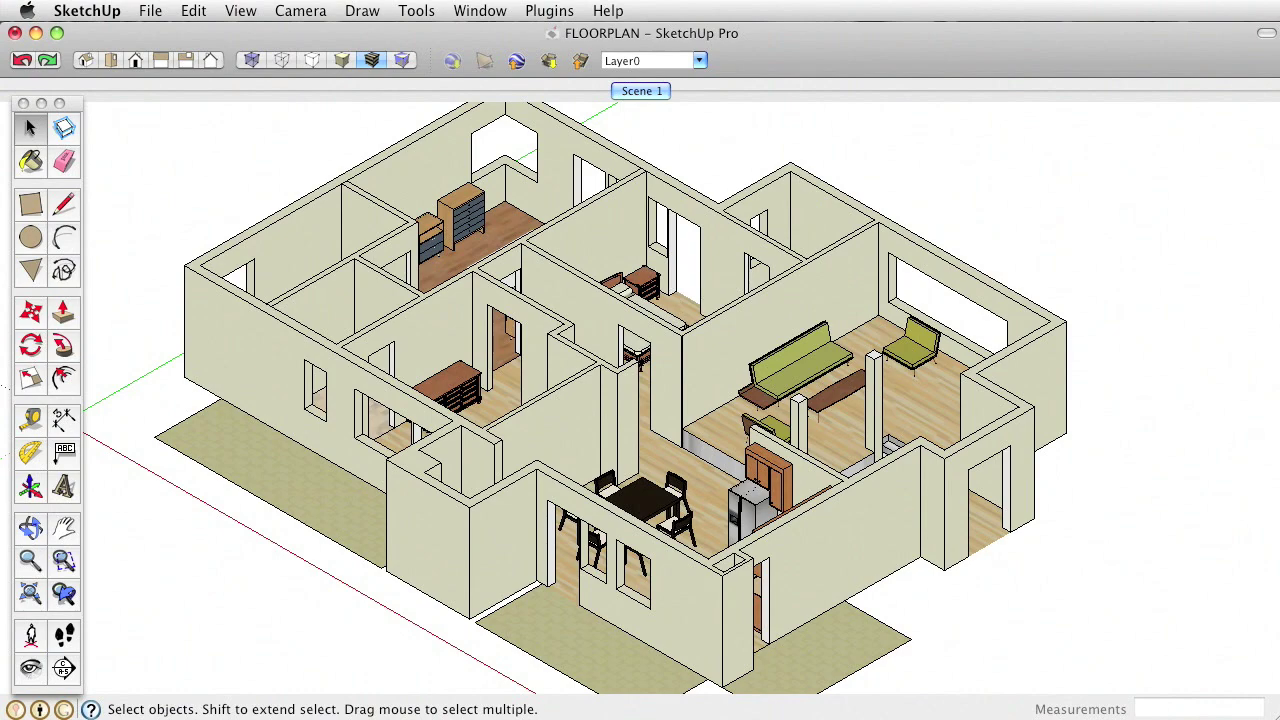
# Orbit to a higher viewing angle and frame the entire floor plan for rendering
pyautogui.moveTo(640, 400); pyautogui.dragTo(640, 494, button='middle')
pyautogui.scroll(-1, 653, 345)
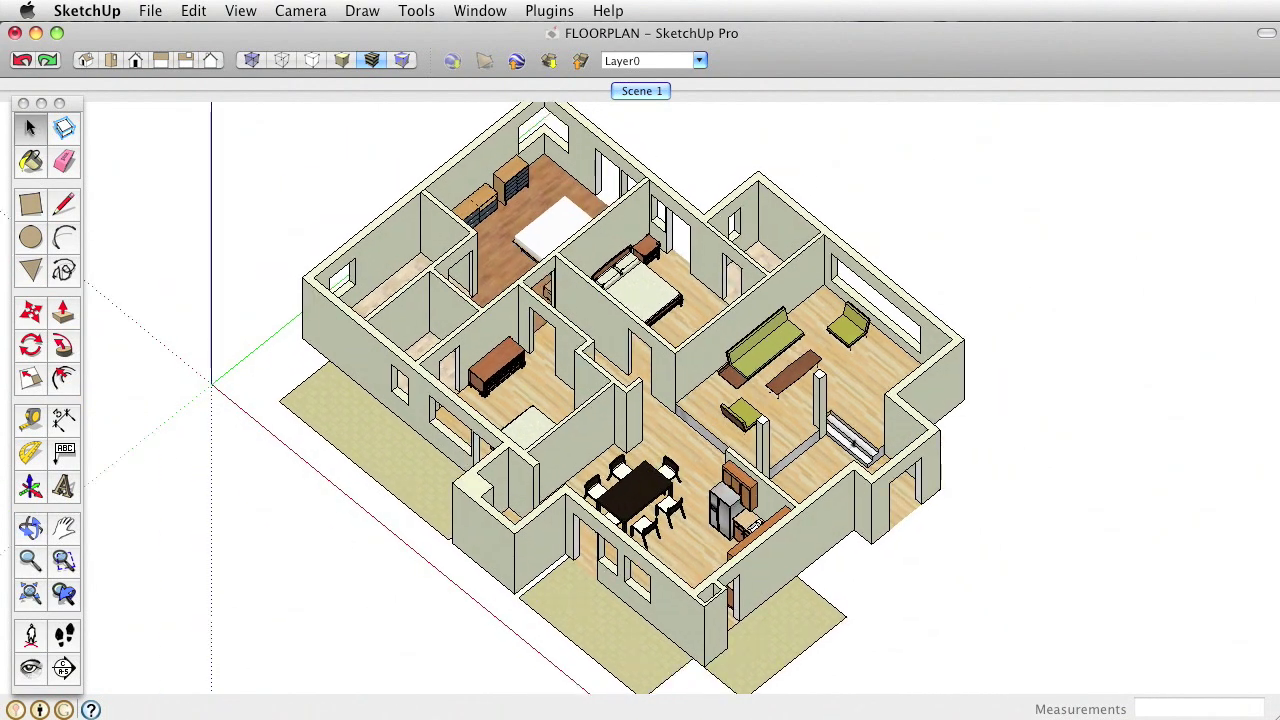
pyautogui.moveTo(653, 345)
pyautogui.keyDown('shift'); pyautogui.mouseDown(button='middle')
pyautogui.moveTo(666, 346)
pyautogui.moveTo(652, 356)
pyautogui.mouseUp(button='middle'); pyautogui.keyUp('shift')
pyautogui.scroll(-1, 653, 346)
pyautogui.scroll(1, 650, 322)
pyautogui.scroll(-1, 650, 322)
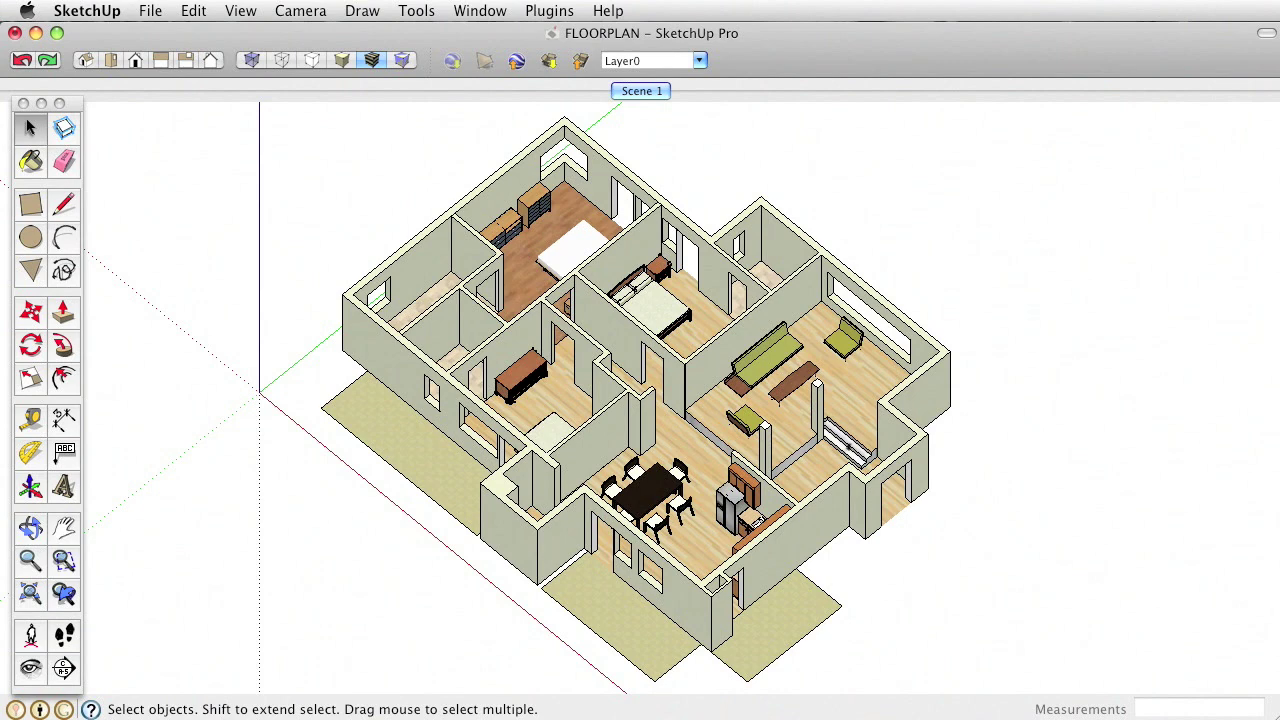
# Open the SU Podium rendering window
pyautogui.click(549, 10)
pyautogui.moveTo(600, 35)
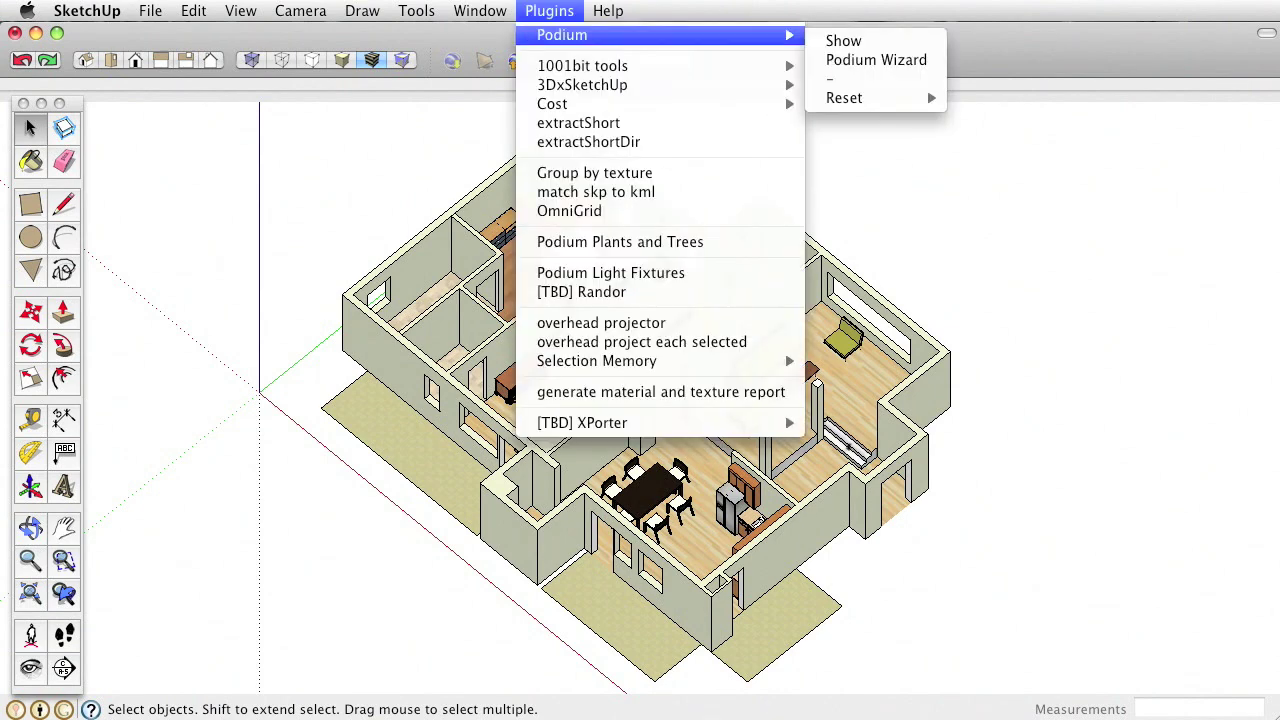
pyautogui.click(843, 41)
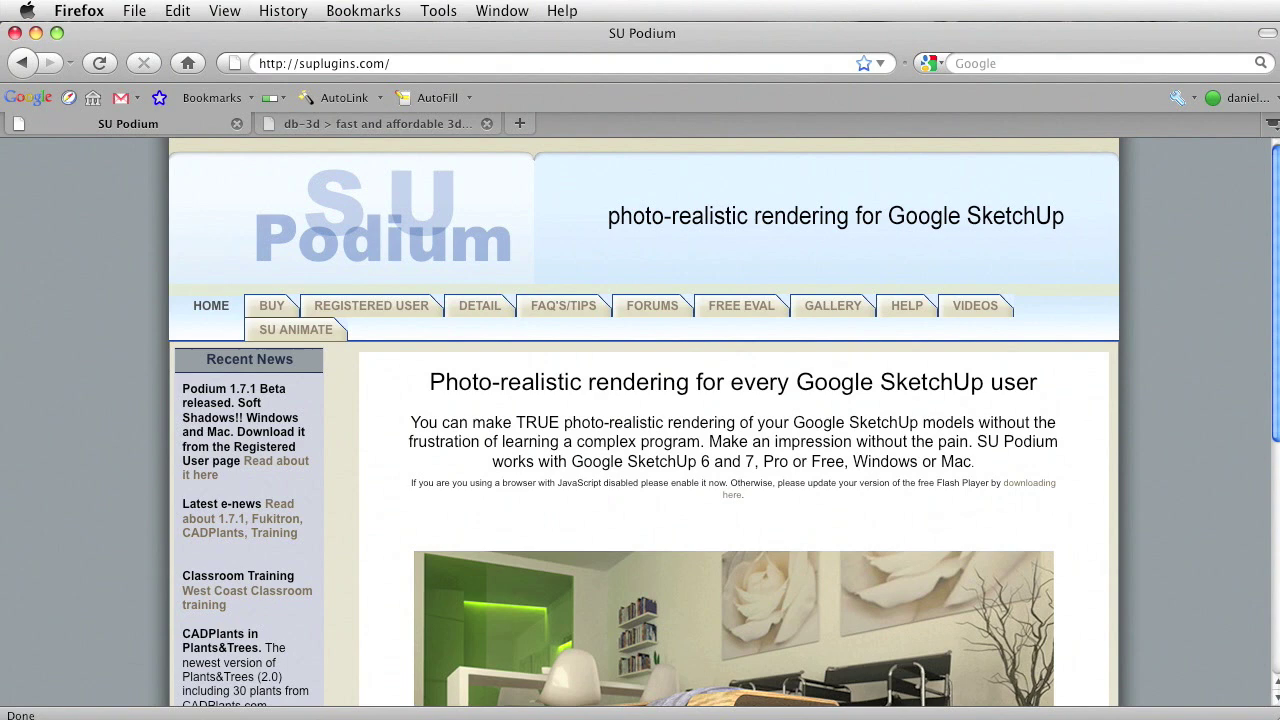
# Look through the SU Podium home page at suplugins.com, and return to the SketchUp model
pyautogui.scroll(-1, 724, 423)
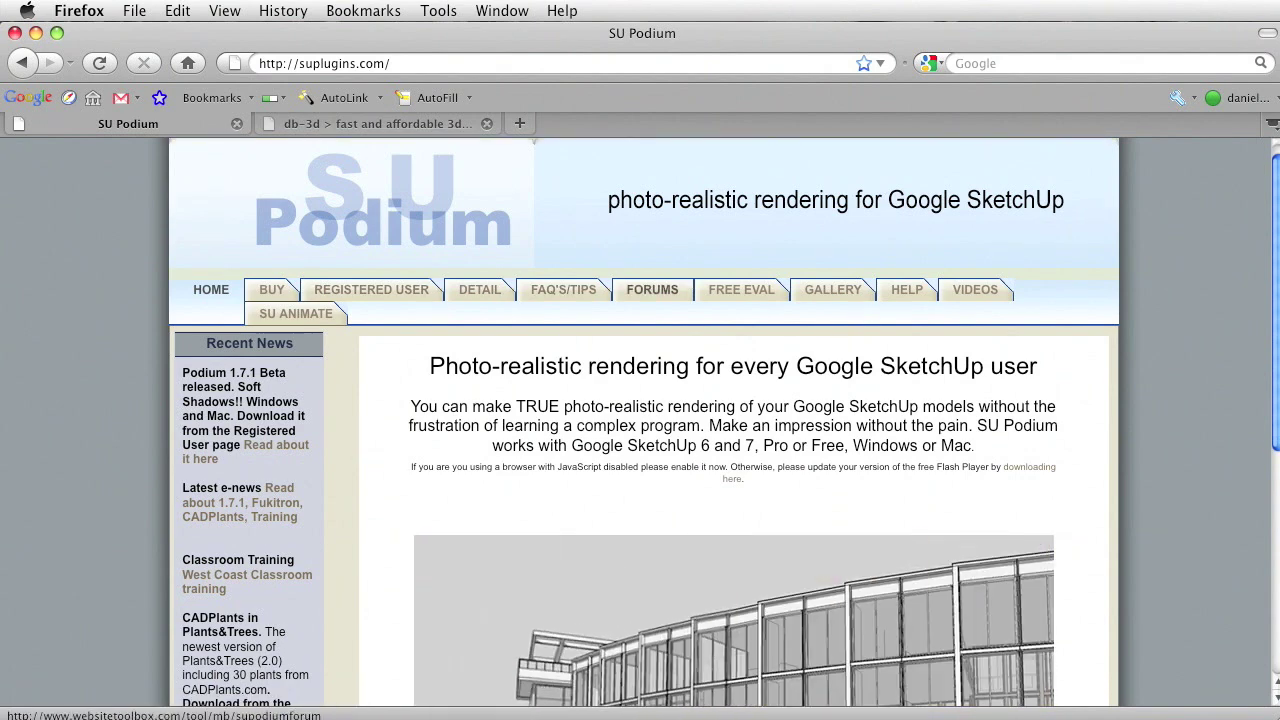
pyautogui.scroll(-1, 560, 290)
pyautogui.scroll(-3, 560, 240)
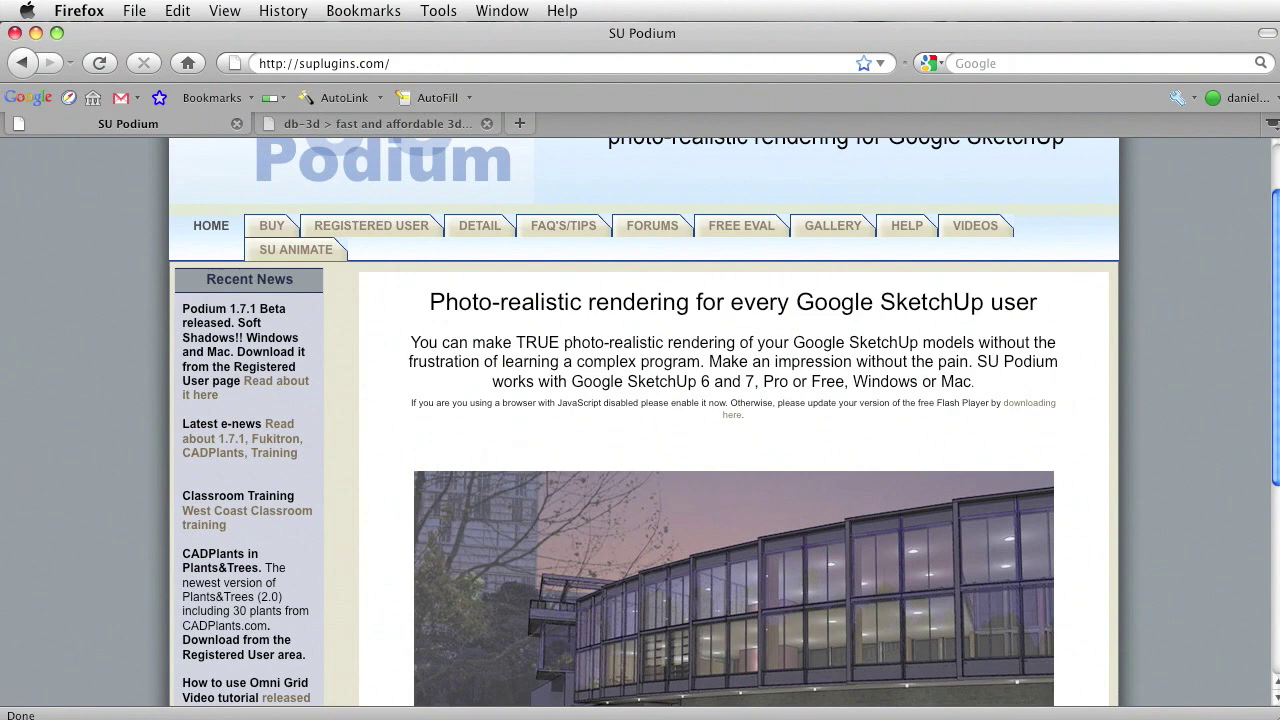
pyautogui.scroll(-3, 833, 225)
pyautogui.scroll(-3, 724, 422)
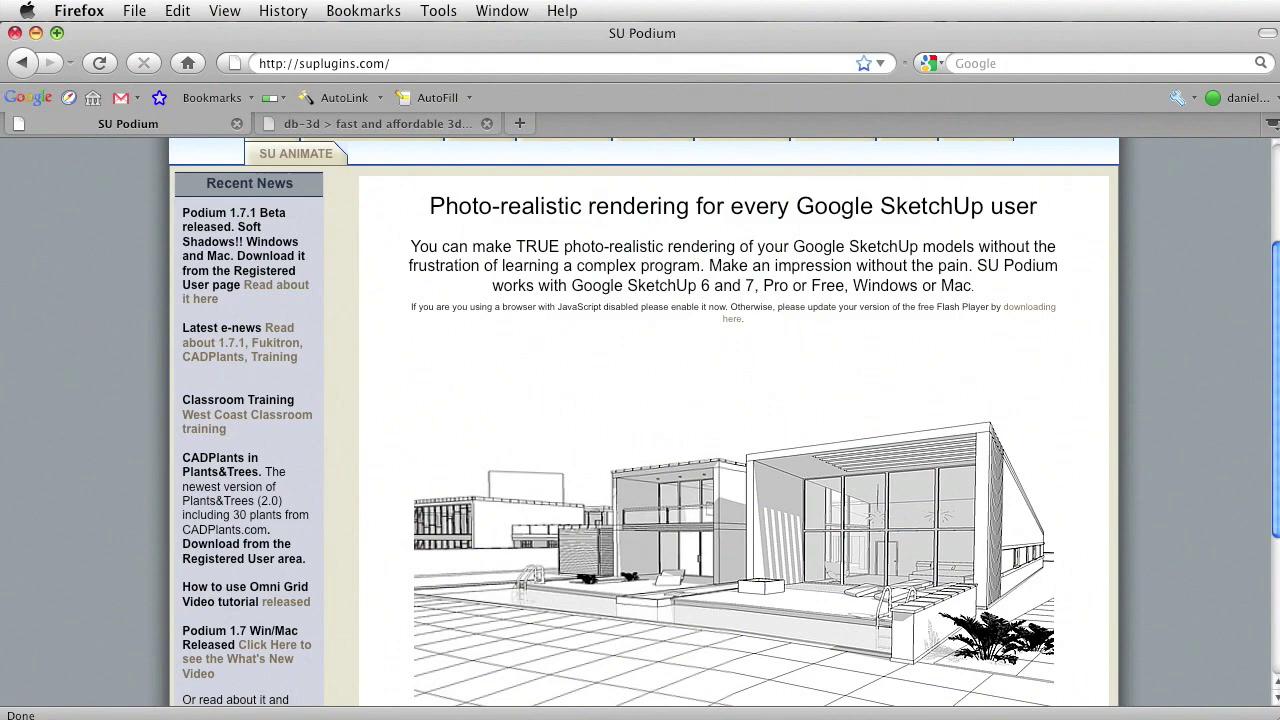
pyautogui.click(36, 33)
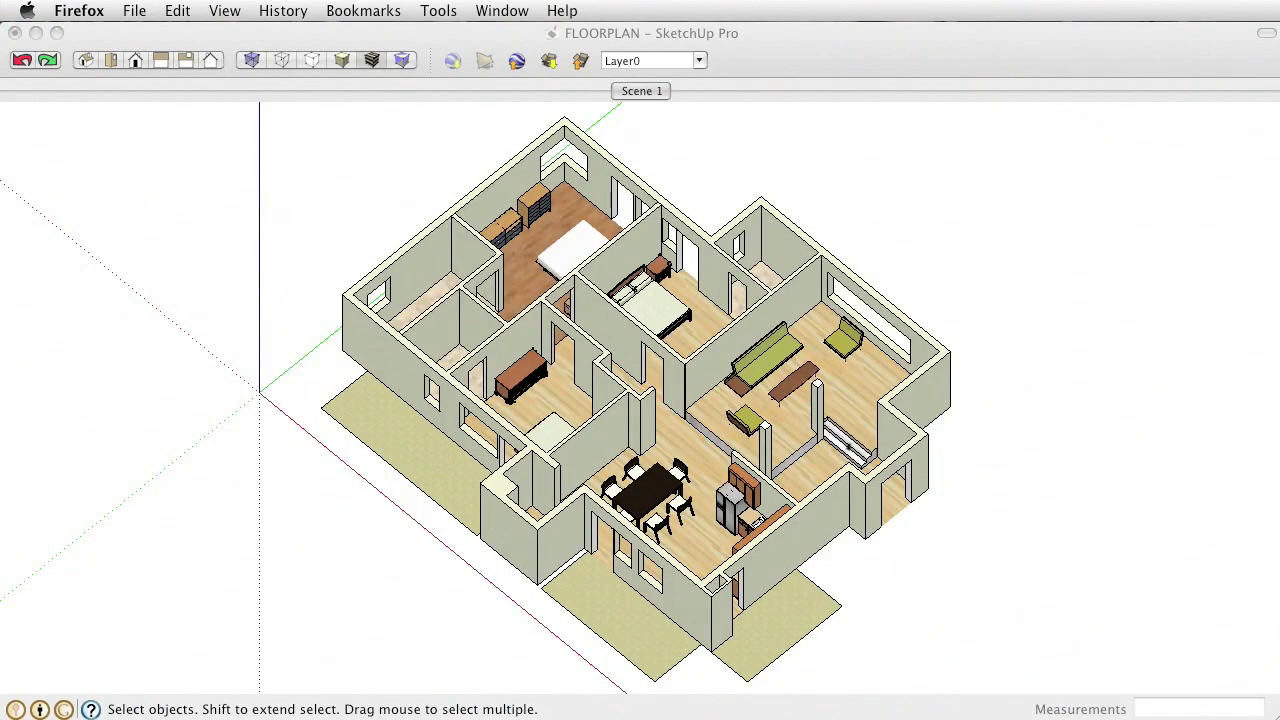
pyautogui.press('super+Tab')
# Select the exterior wall face beside the kitchen and examine its Light and Reflect settings in SU Podium
pyautogui.moveTo(1127, 85); pyautogui.dragTo(1119, 84)
pyautogui.click(798, 540)
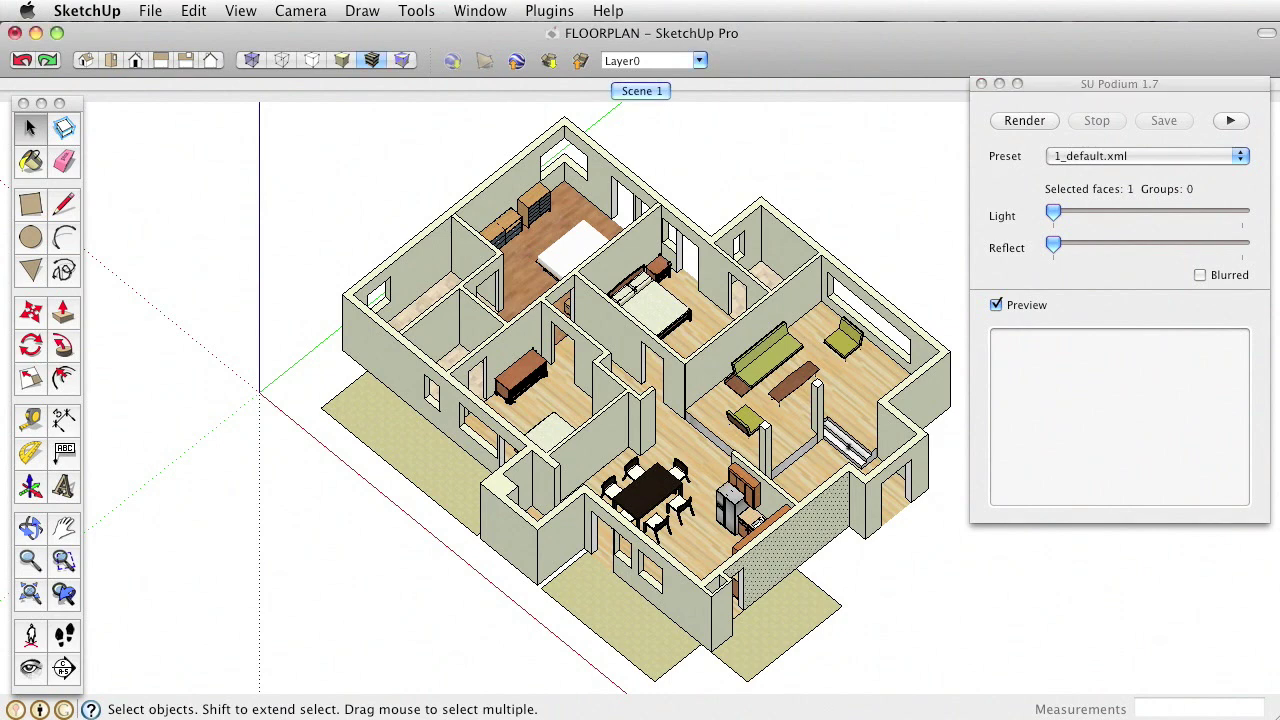
pyautogui.moveTo(1053, 245)
pyautogui.mouseDown()
pyautogui.moveTo(1094, 245)
pyautogui.moveTo(1053, 245)
pyautogui.mouseUp()
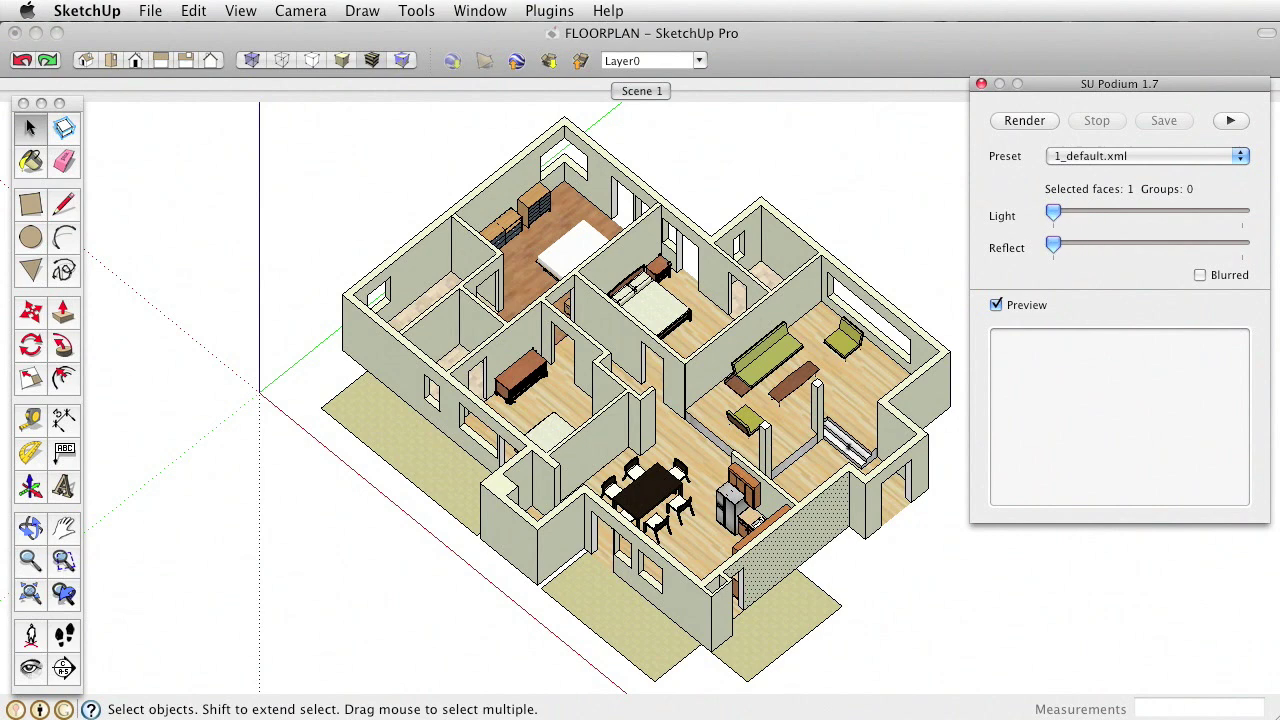
pyautogui.moveTo(1053, 245)
pyautogui.mouseDown()
pyautogui.moveTo(1066, 245)
pyautogui.moveTo(1053, 245)
pyautogui.mouseUp()
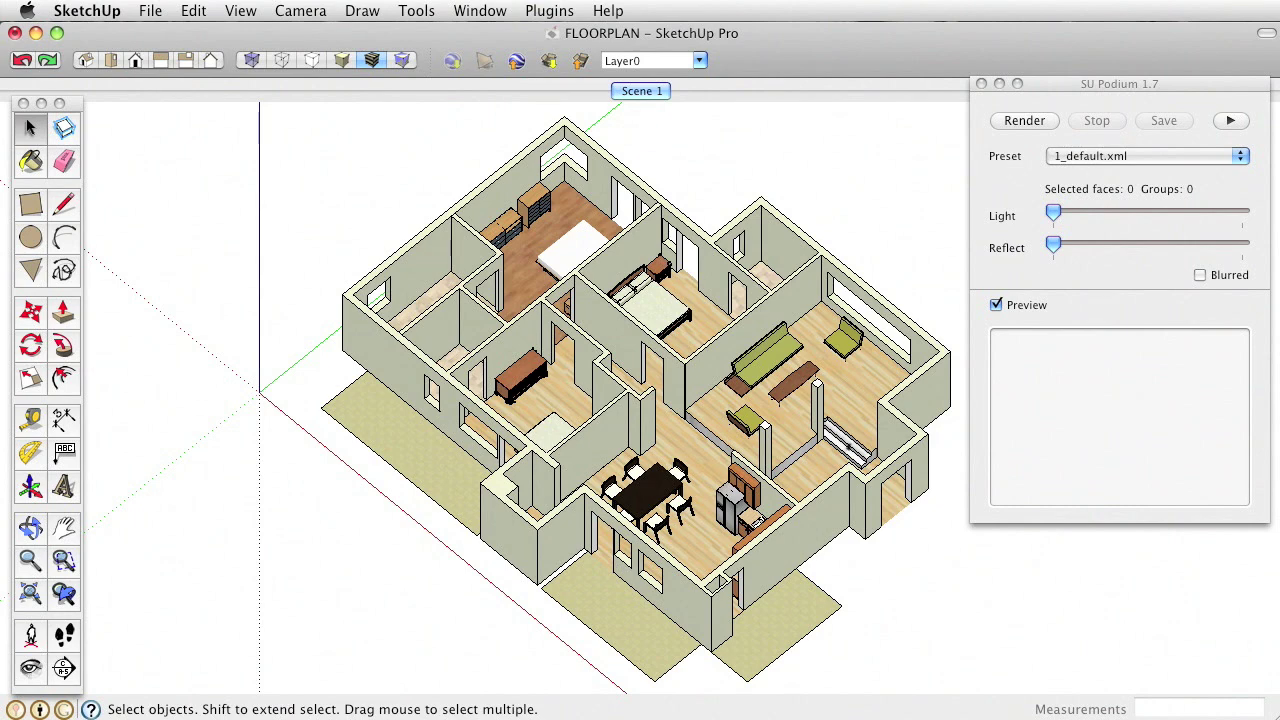
# Set the SU Podium render size to Viewport Resolution
pyautogui.moveTo(1119, 84); pyautogui.dragTo(240, 106)
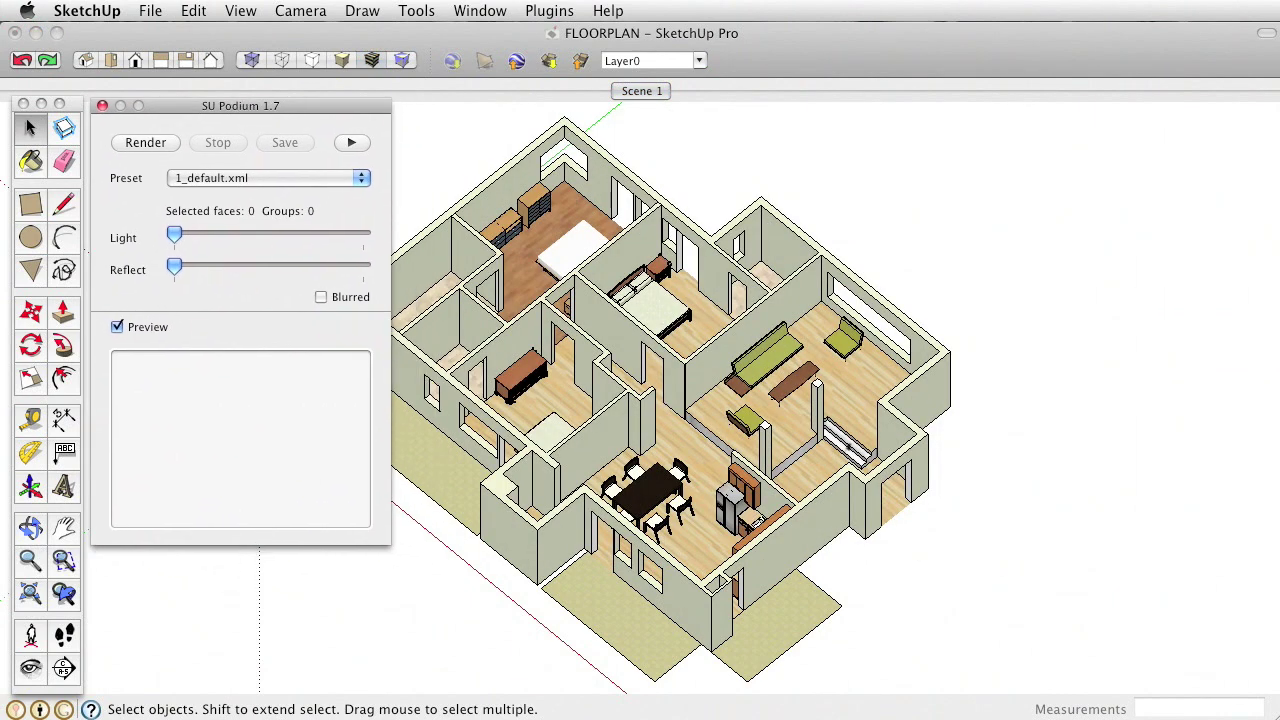
pyautogui.click(351, 142)
pyautogui.moveTo(432, 143)
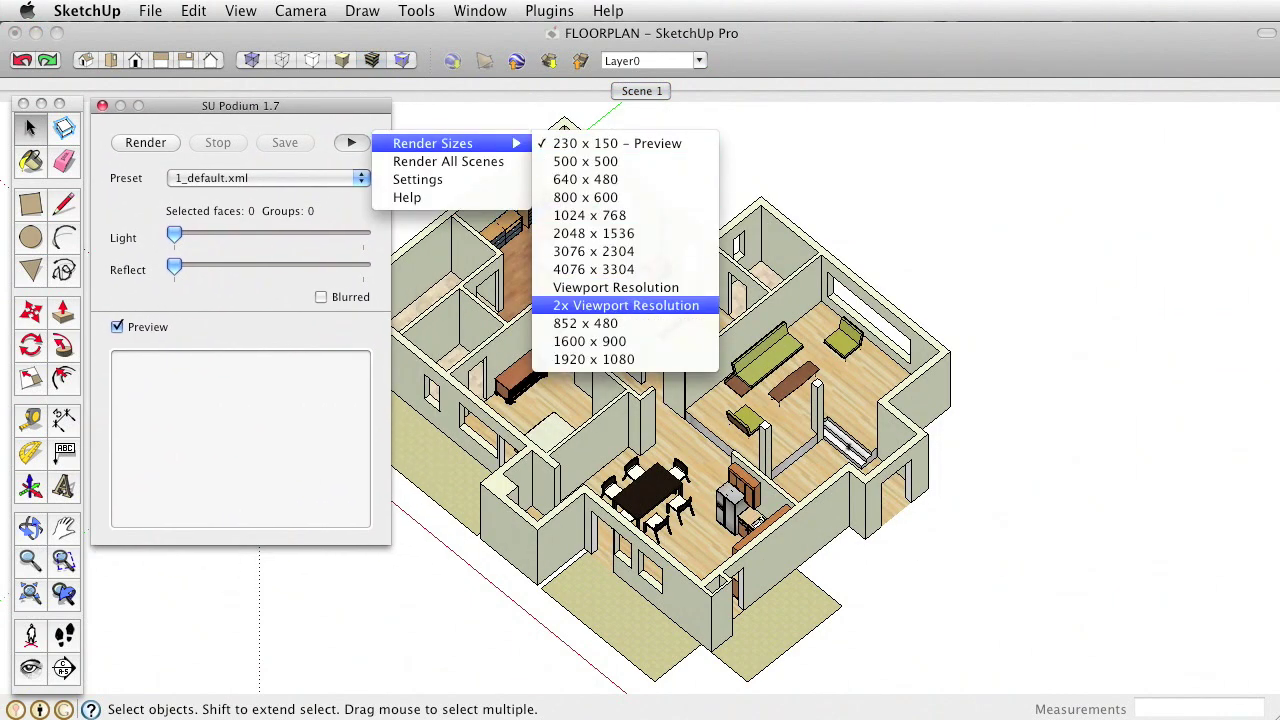
pyautogui.click(615, 287)
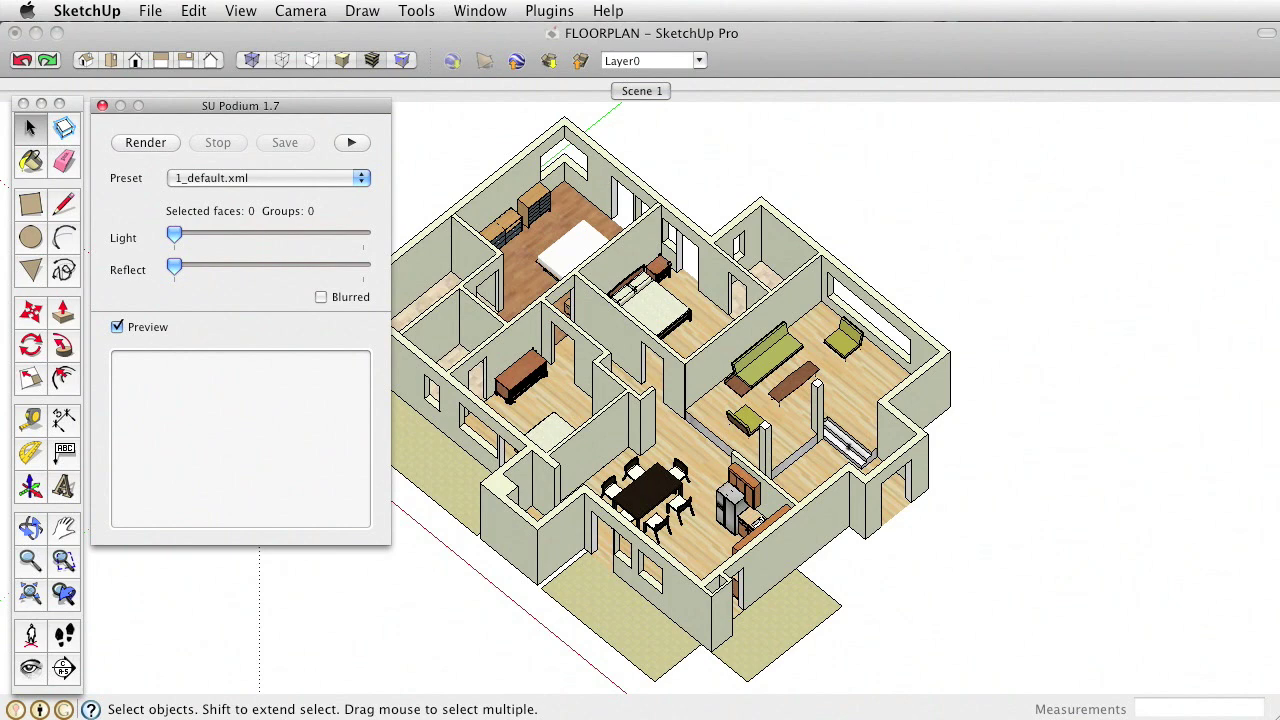
# Choose the 2_quality.xml render preset and set the render size to 230 x 150 - Preview
pyautogui.click(268, 178)
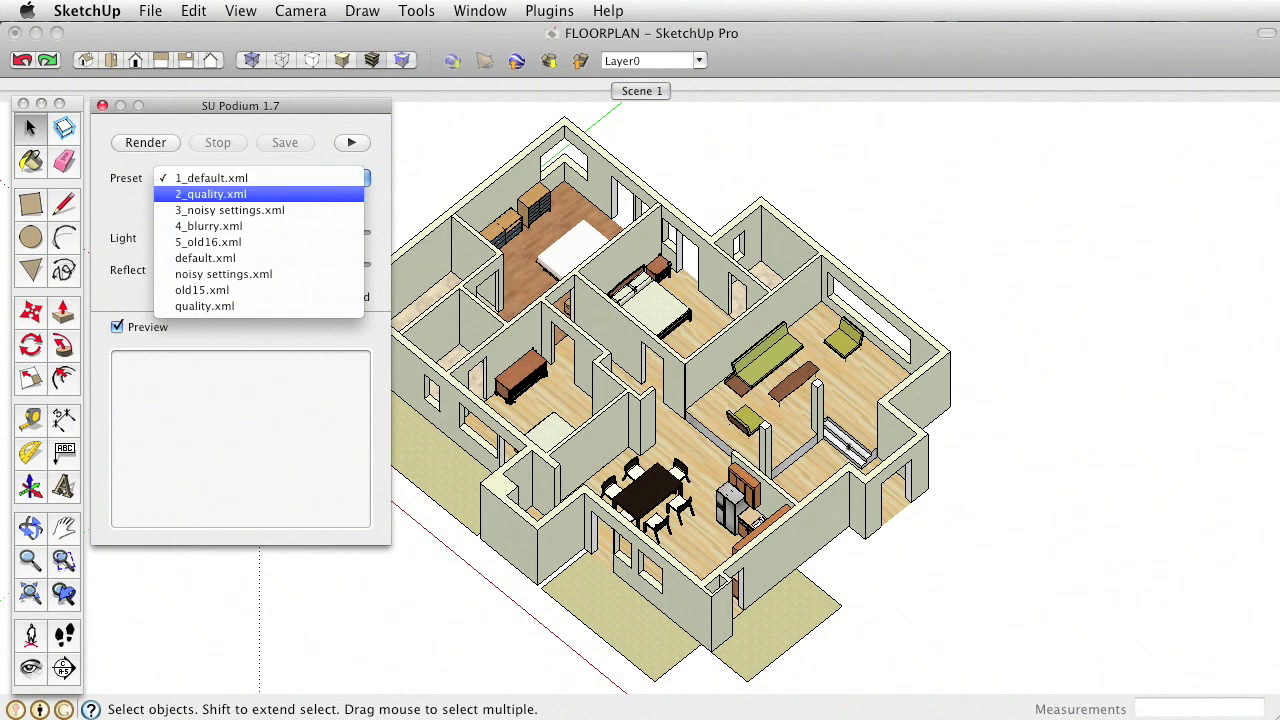
pyautogui.click(210, 193)
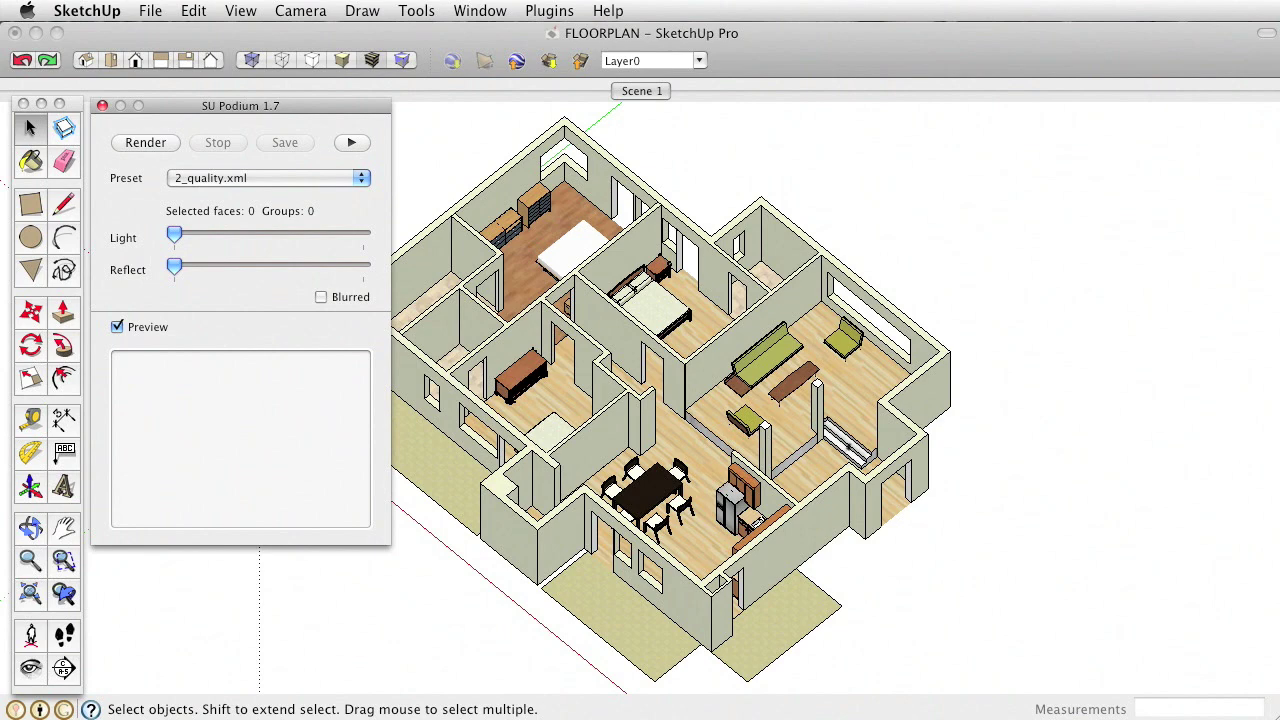
pyautogui.click(351, 142)
pyautogui.moveTo(450, 142)
pyautogui.click(614, 142)
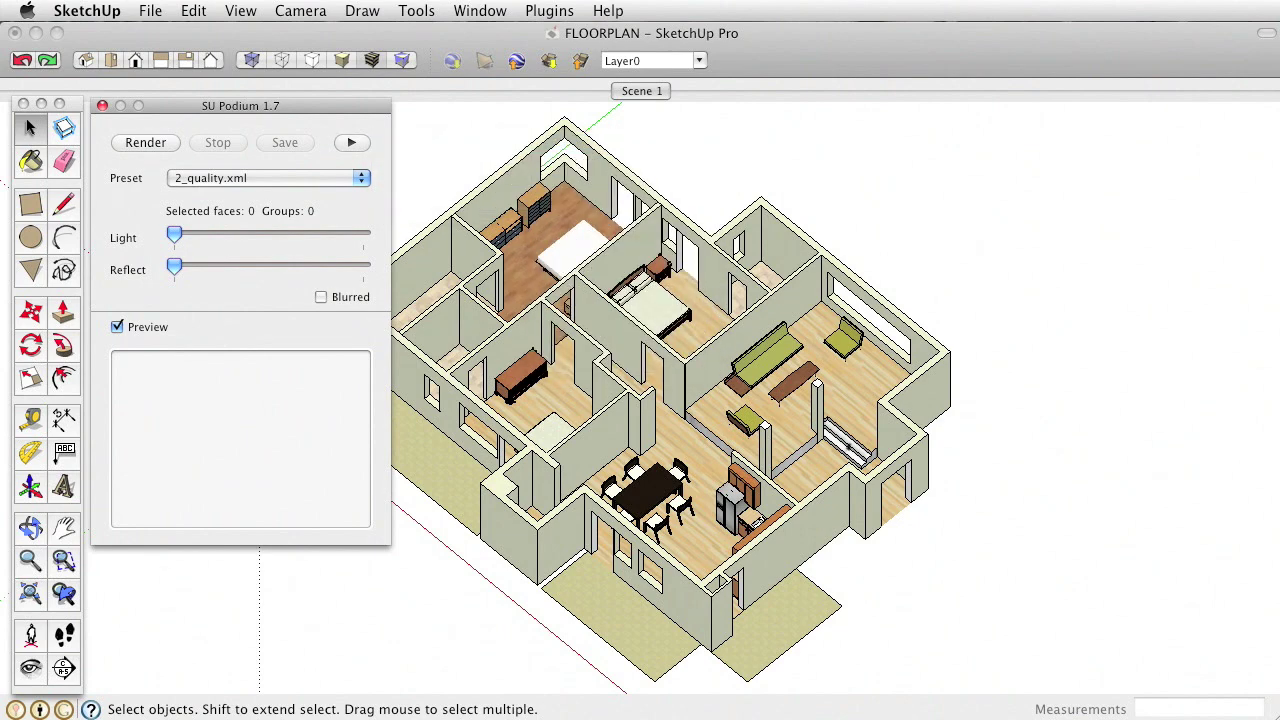
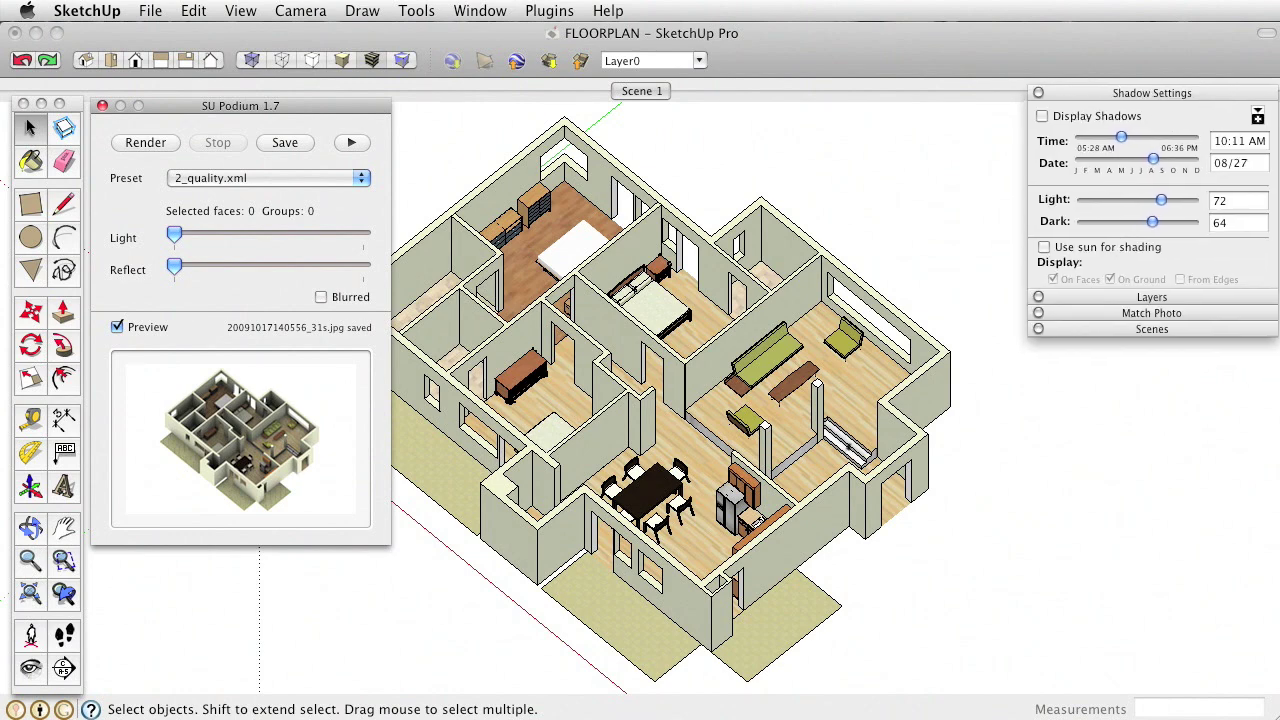
# Turn on shadow display for the model and set both the Light and Dark shadow values to 10
pyautogui.click(1042, 114)
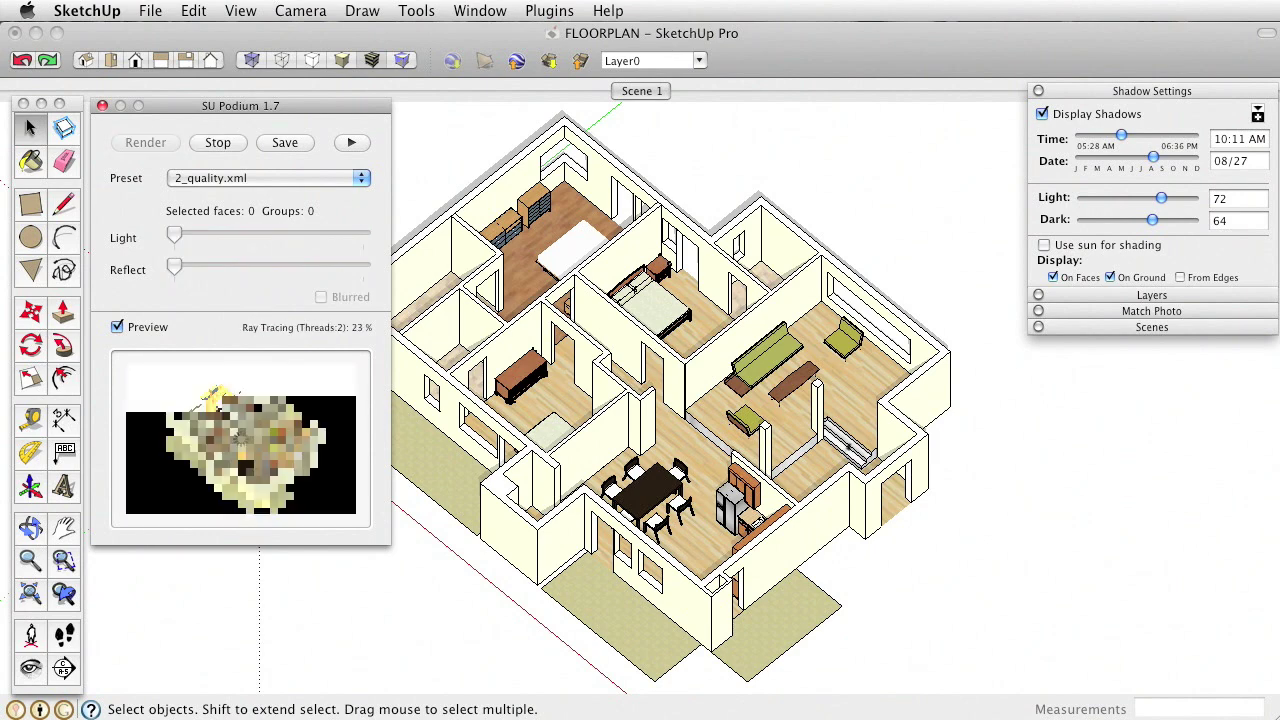
pyautogui.click(1257, 113)
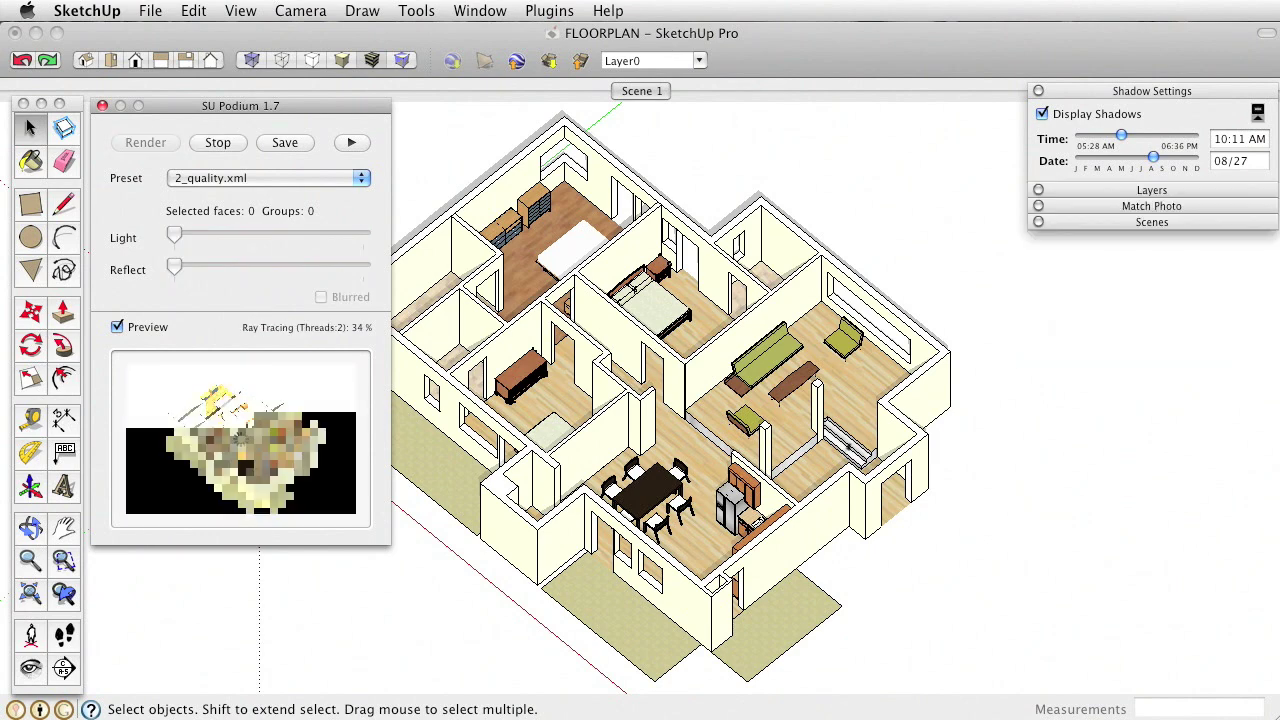
pyautogui.click(1257, 113)
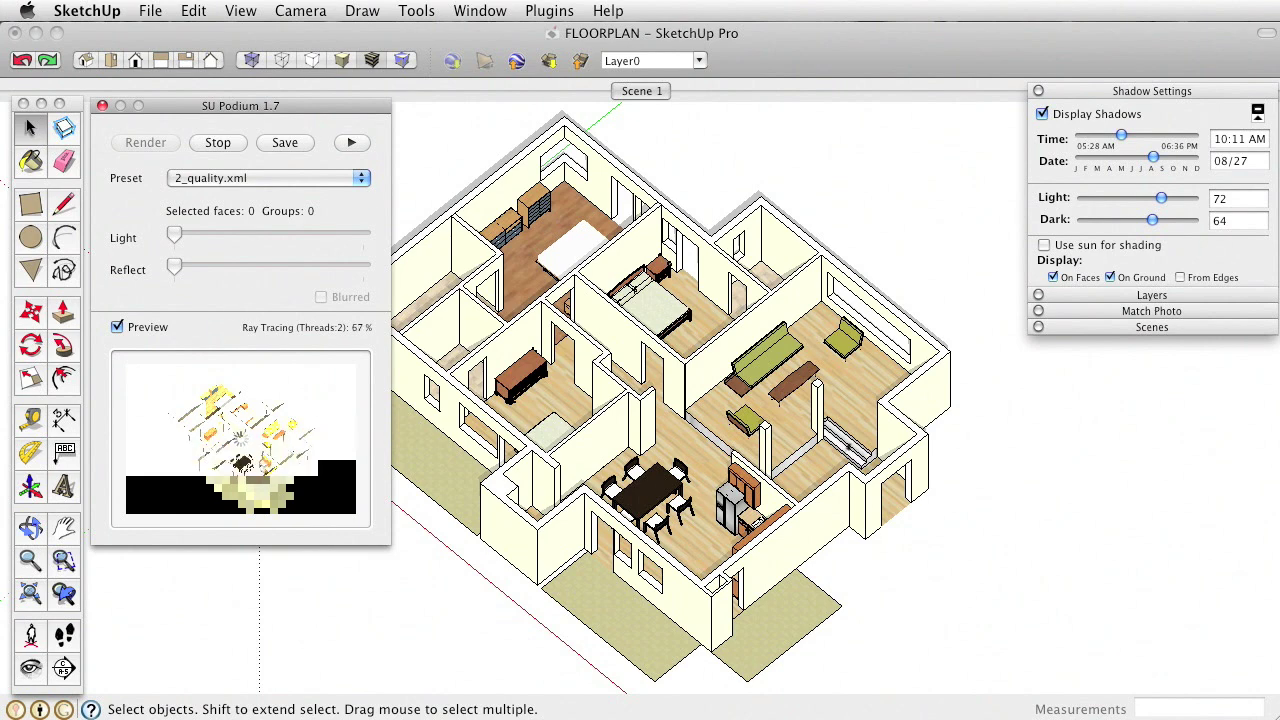
pyautogui.moveTo(1161, 197)
pyautogui.mouseDown()
pyautogui.moveTo(1100, 197)
pyautogui.moveTo(1149, 219)
pyautogui.moveTo(1090, 219)
pyautogui.moveTo(1095, 197)
pyautogui.mouseUp()
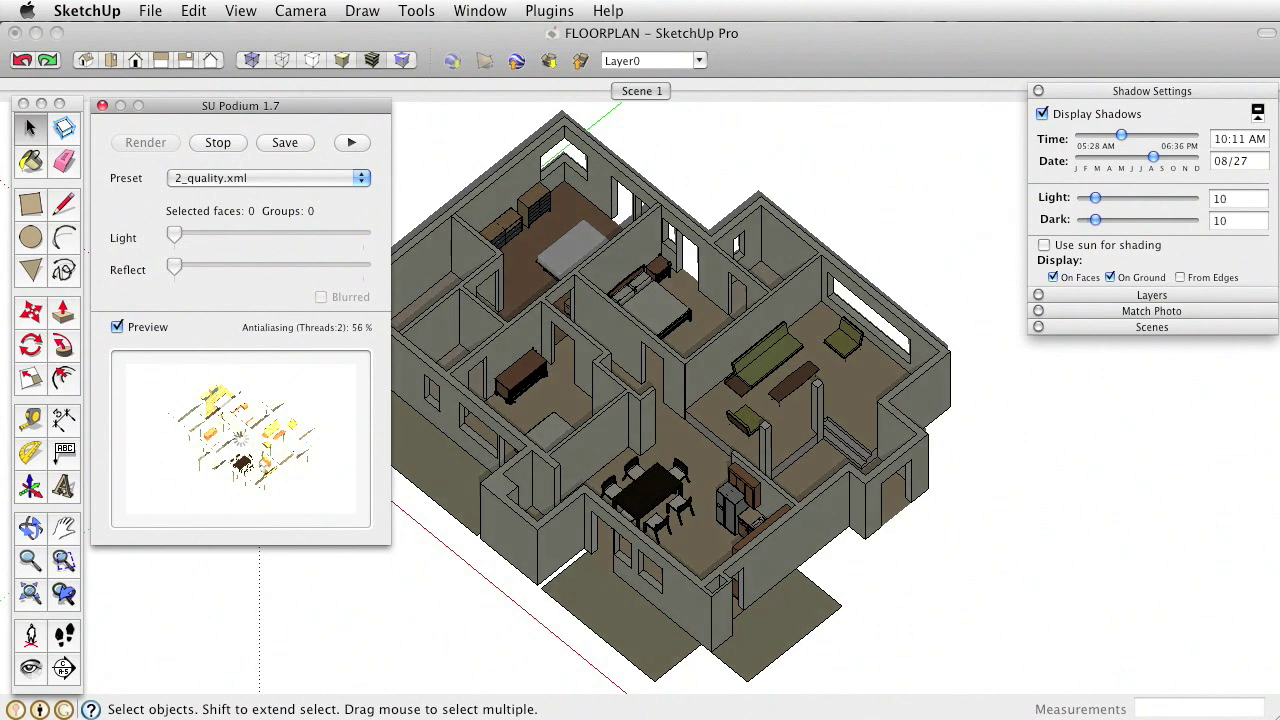
# Stop the running render and render a new preview with the current shadow settings
pyautogui.click(218, 142)
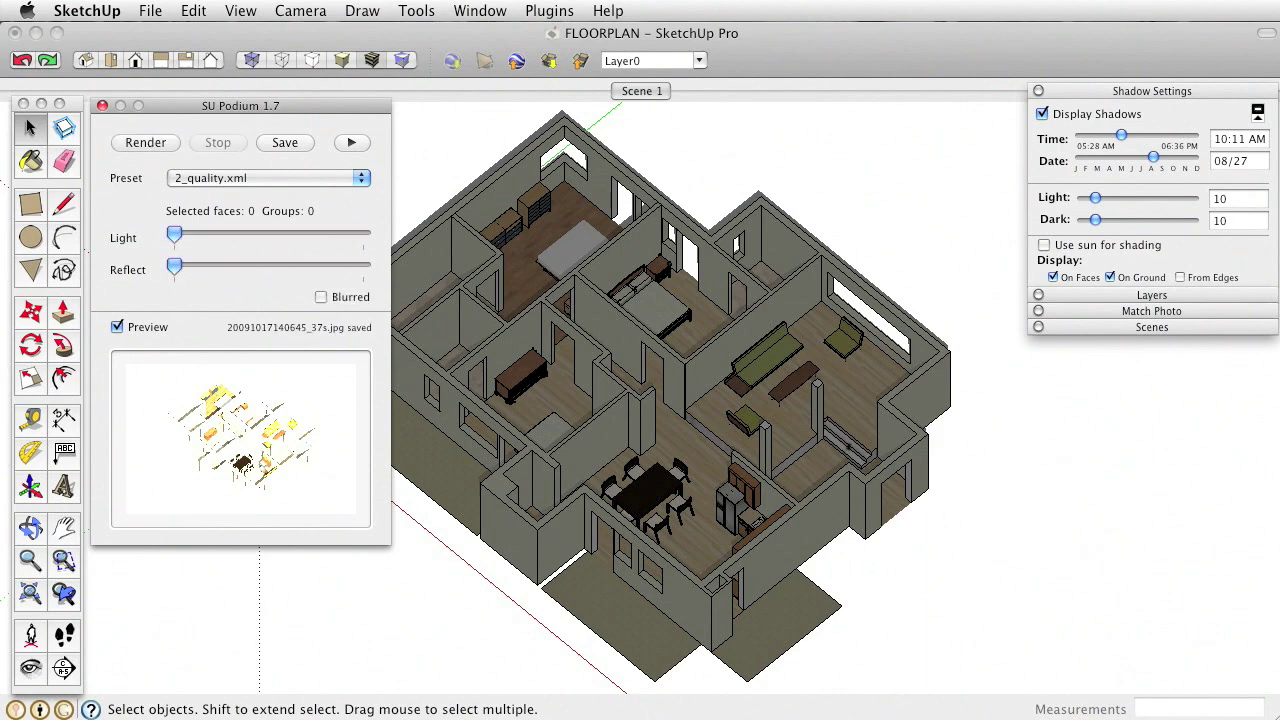
pyautogui.click(145, 142)
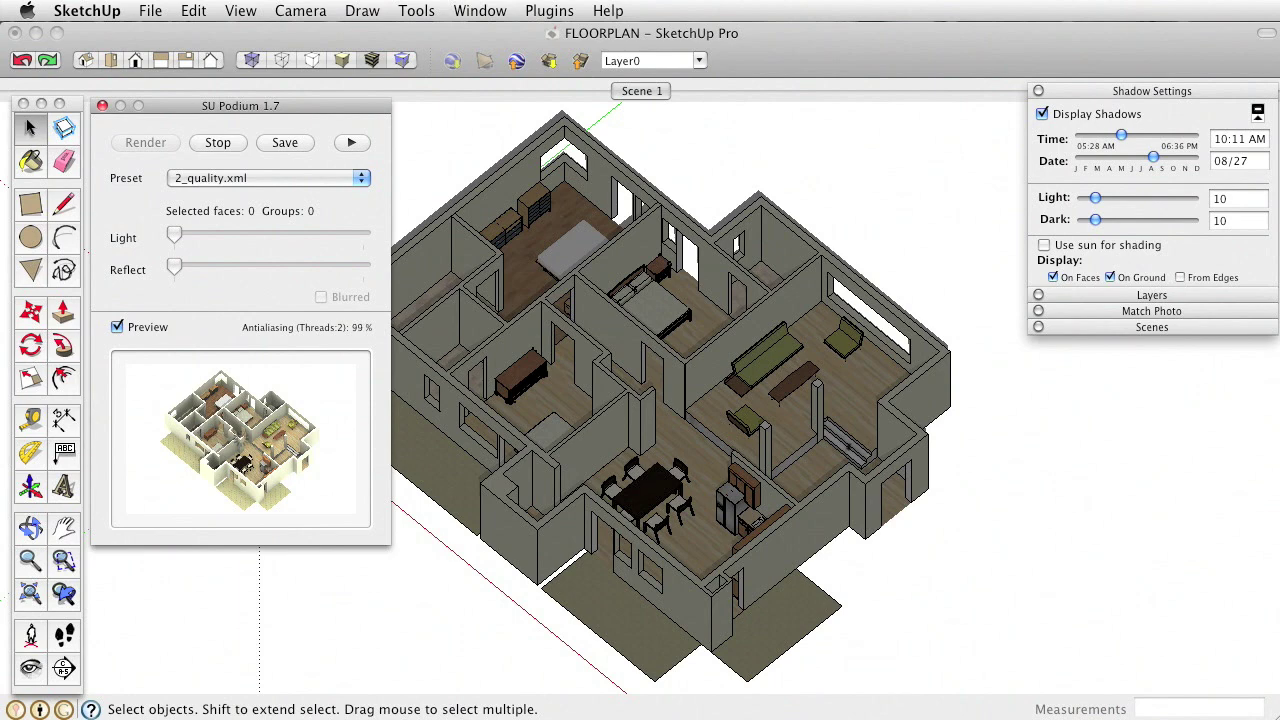
# Set the render size to Viewport Resolution and start rendering the floor plan
pyautogui.click(351, 142)
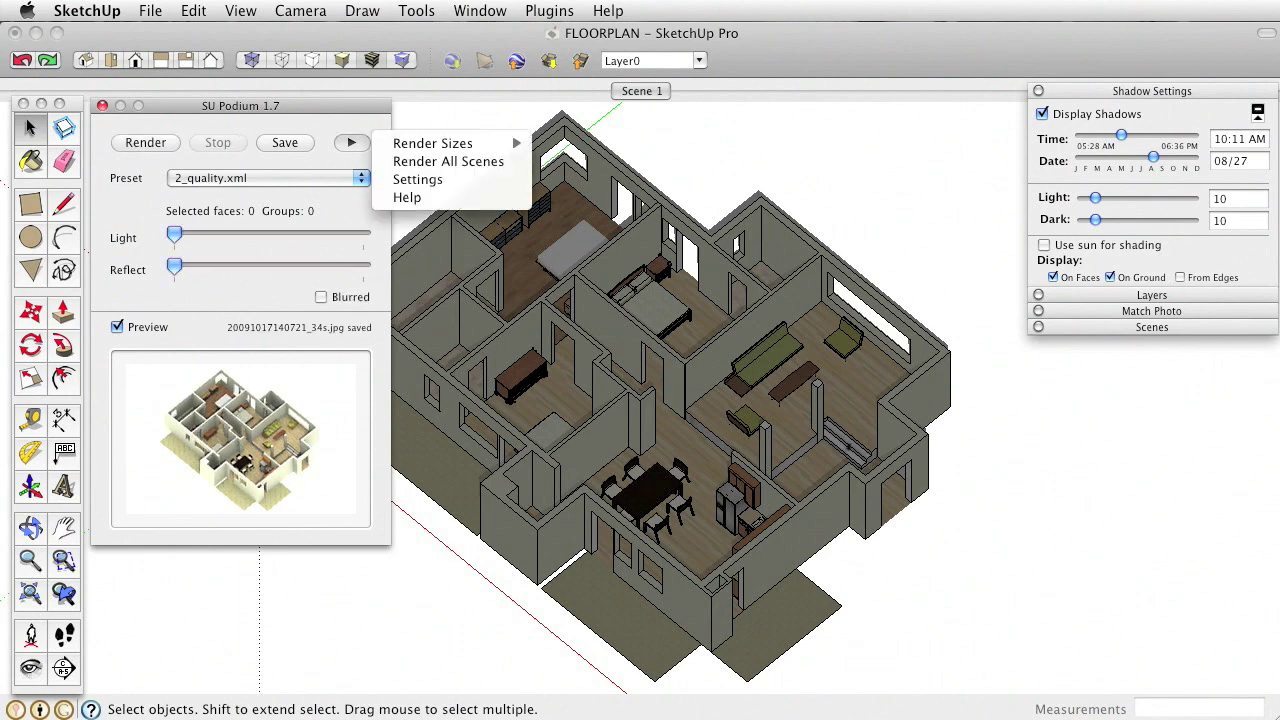
pyautogui.moveTo(433, 143)
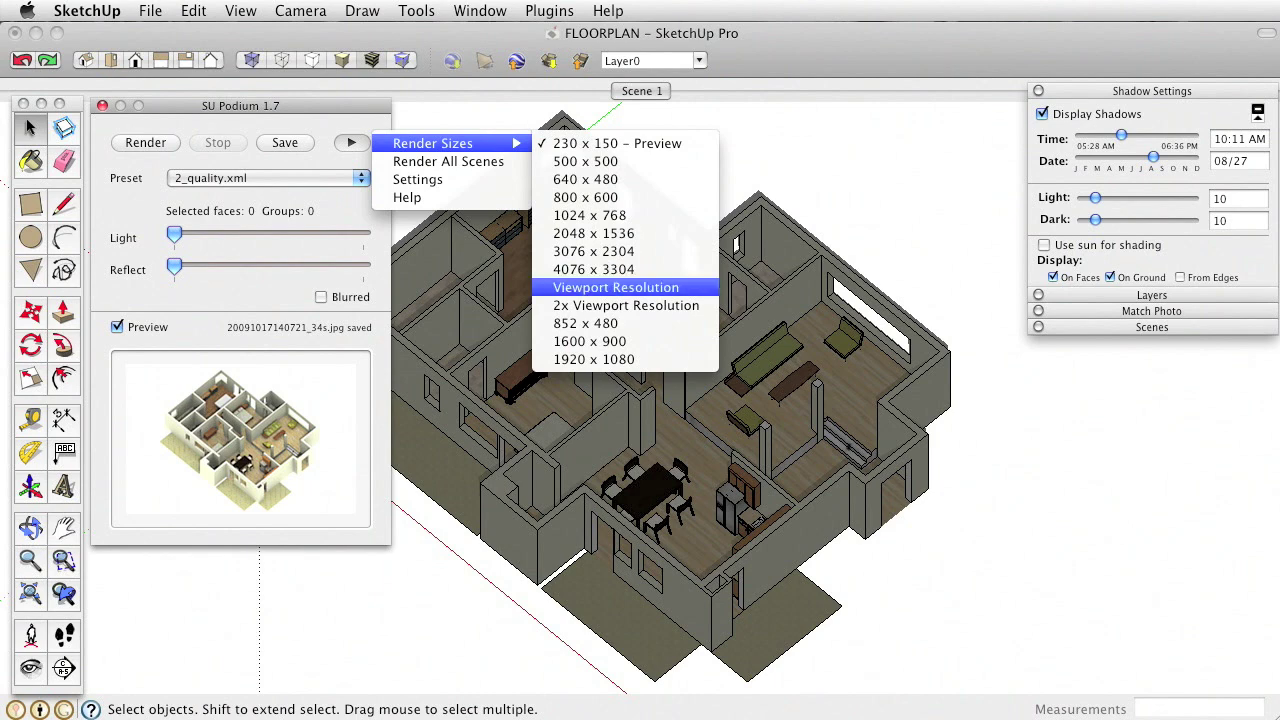
pyautogui.click(615, 287)
pyautogui.click(145, 142)
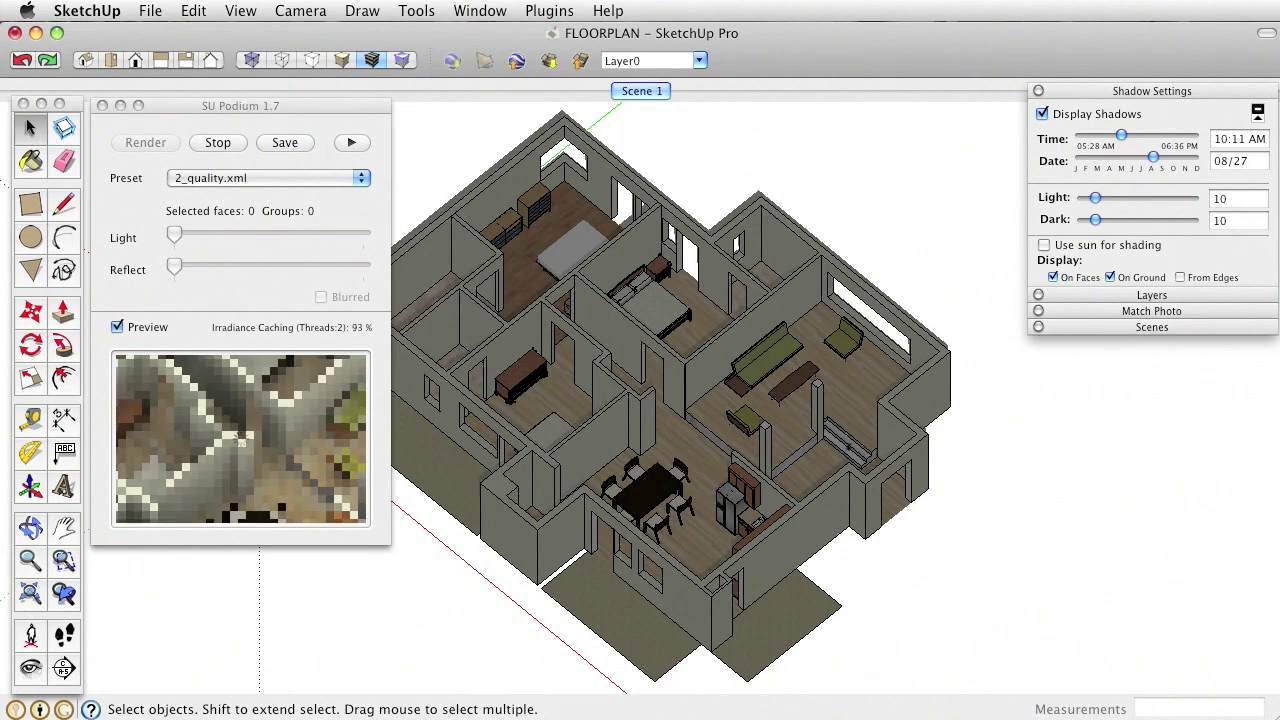
# Review the properties saved with Scene 1
pyautogui.click(1152, 327)
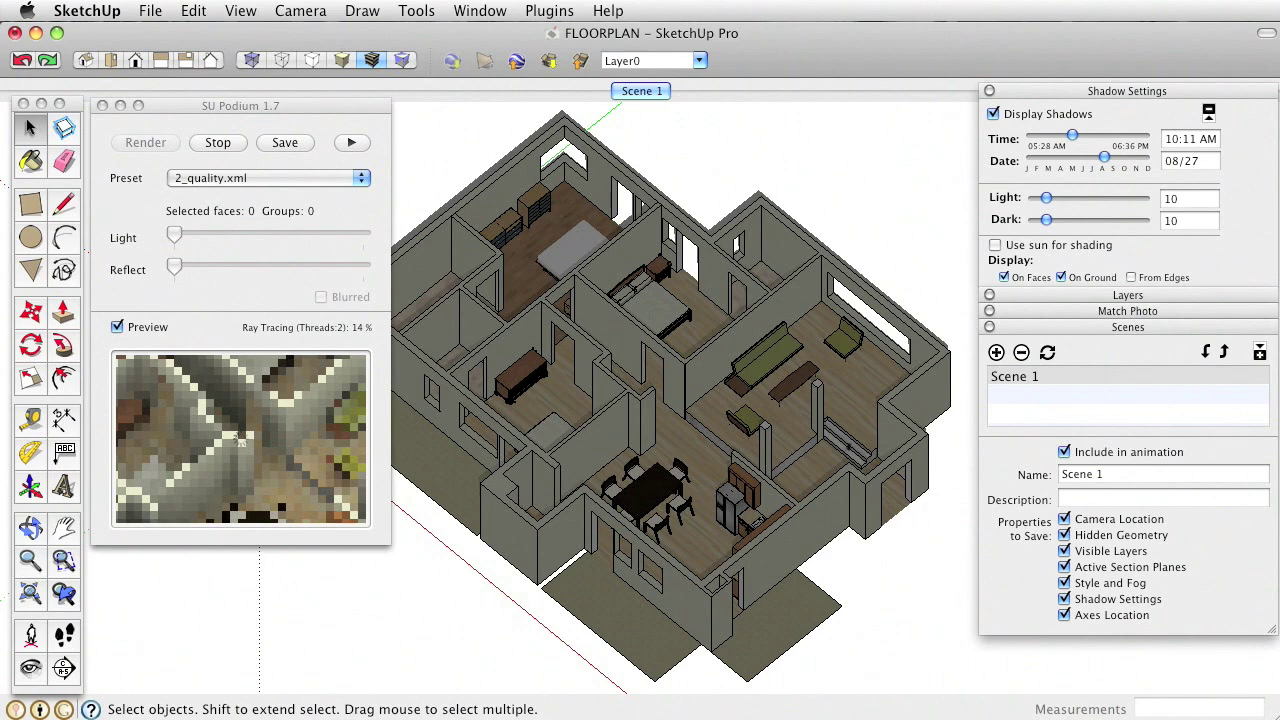
pyautogui.click(1128, 327)
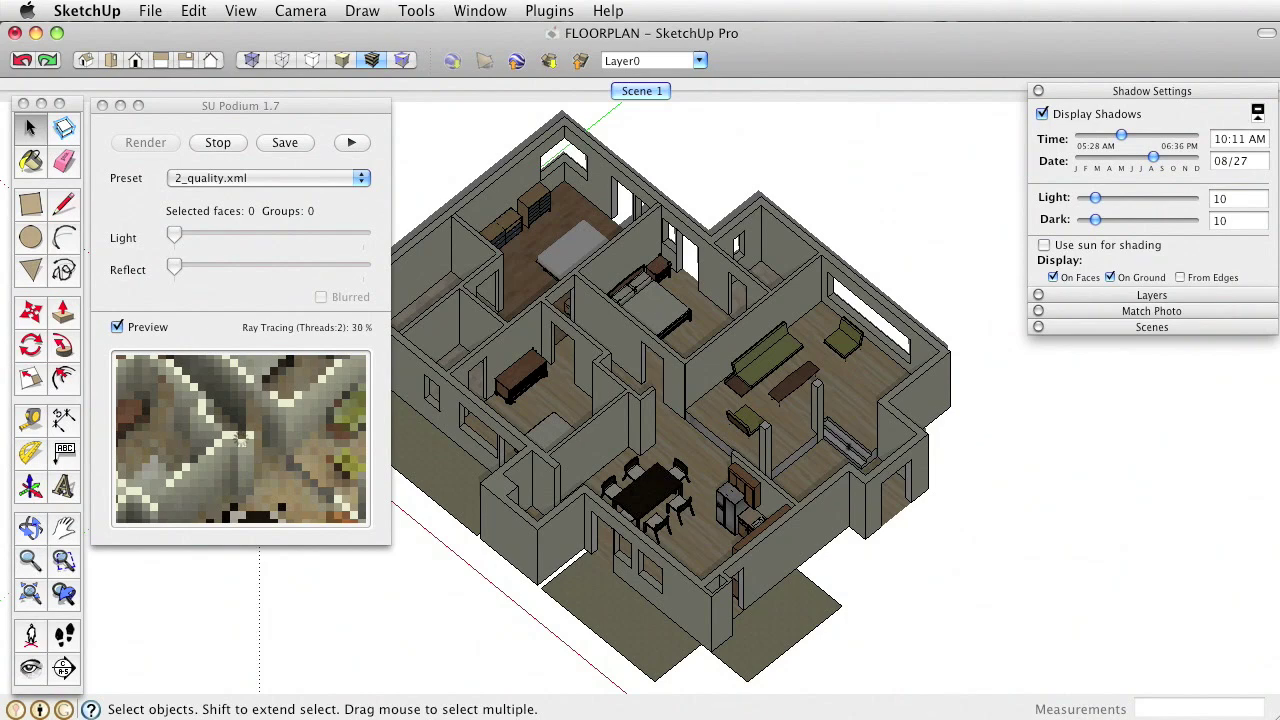
# Display the model in Hidden Line style and export it as a 2D EPS file named hiddenline in the floorplan for website folder
pyautogui.click(311, 60)
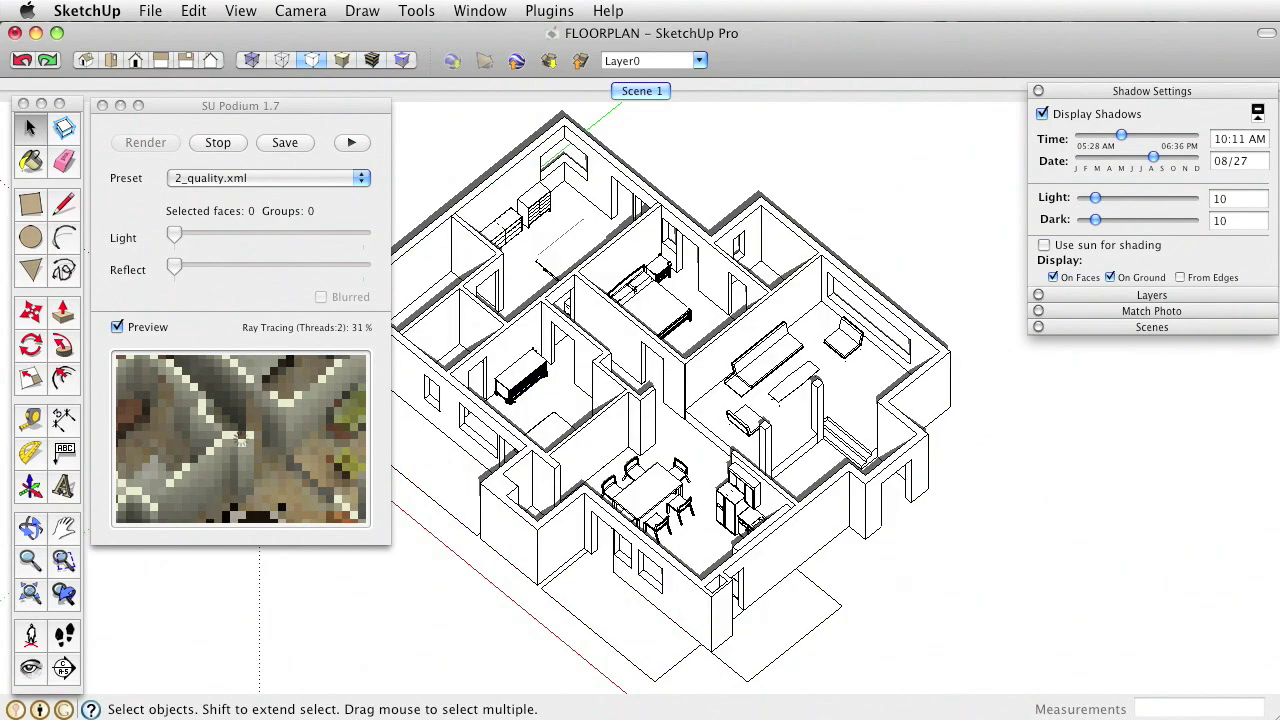
pyautogui.click(150, 10)
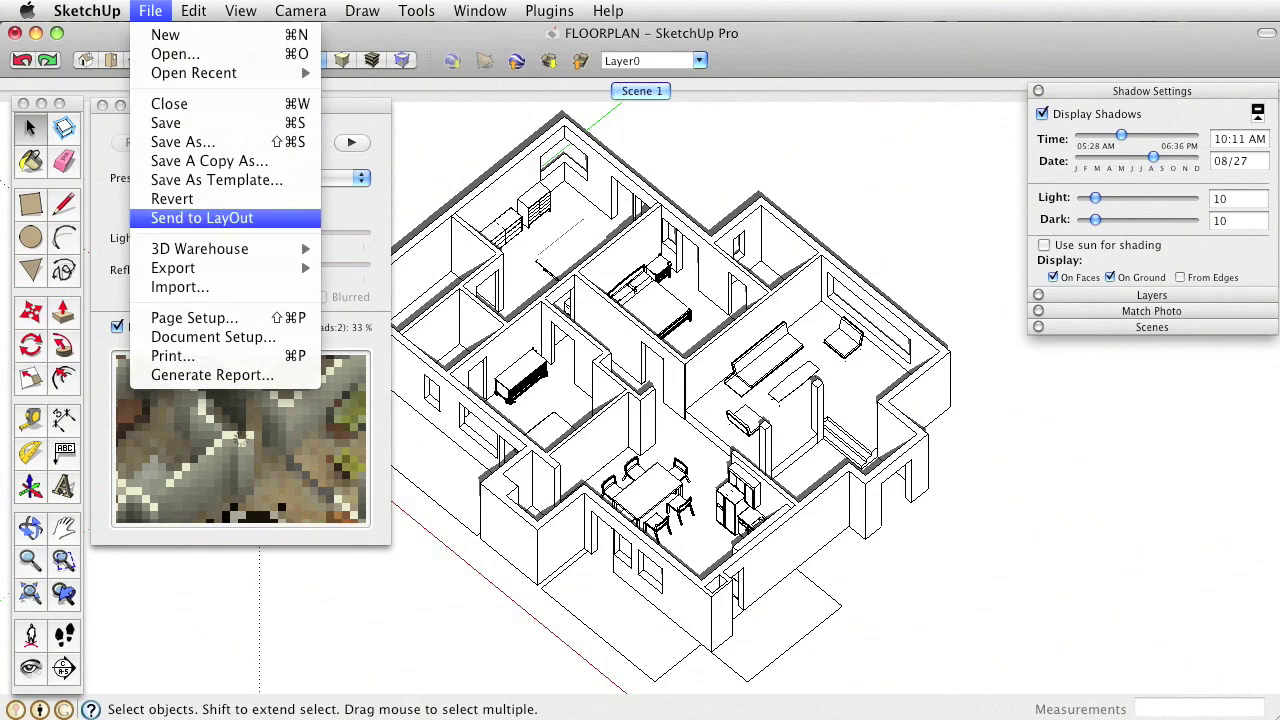
pyautogui.moveTo(173, 268)
pyautogui.click(386, 287)
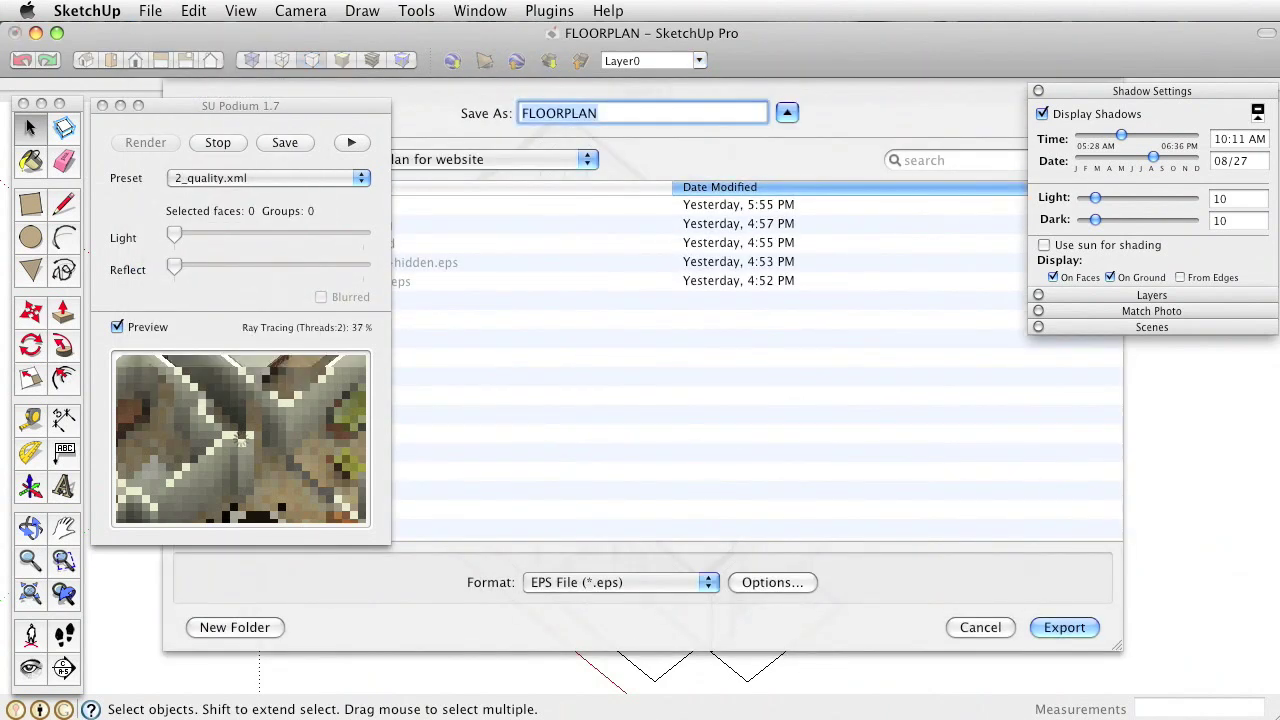
pyautogui.click(620, 582)
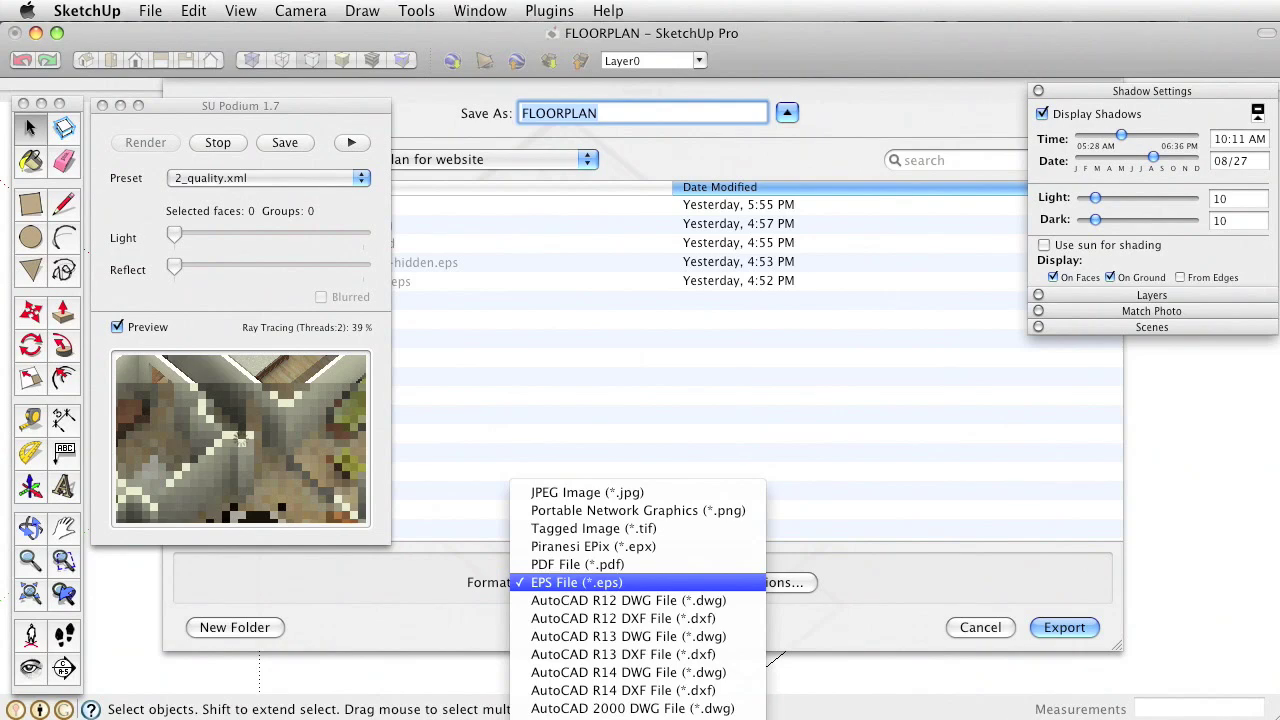
pyautogui.press('Return')
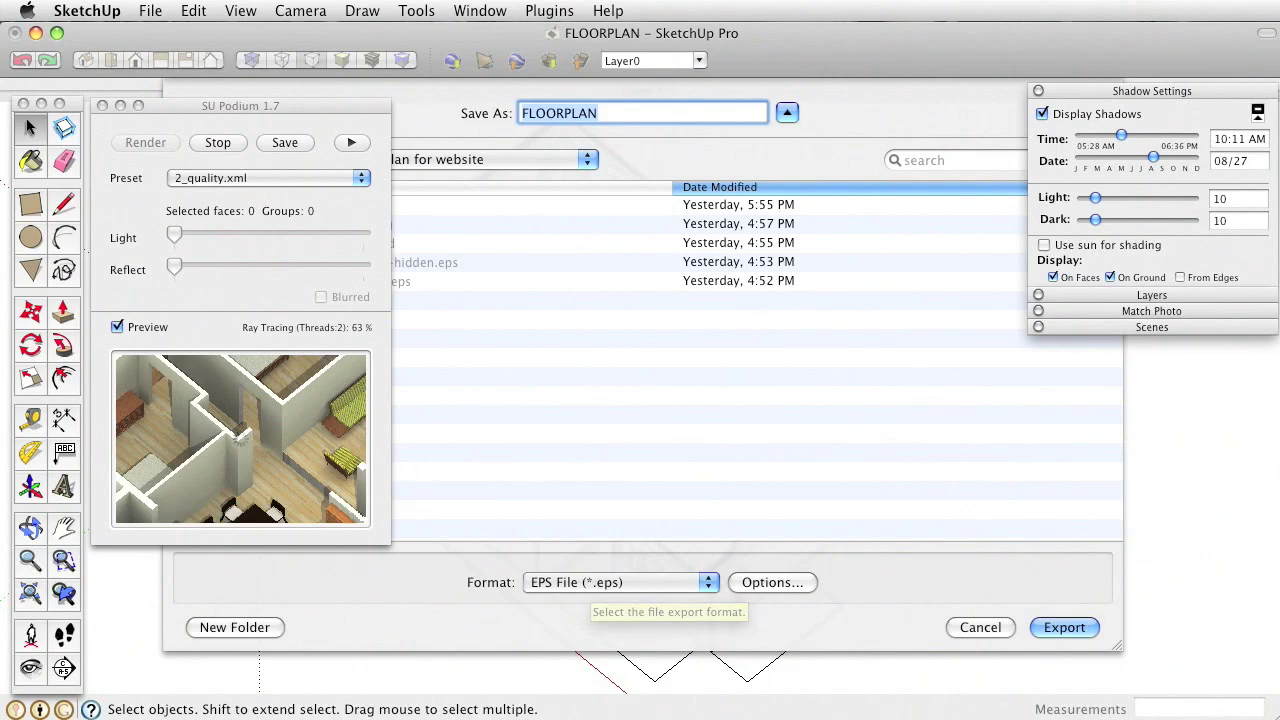
pyautogui.click(493, 159)
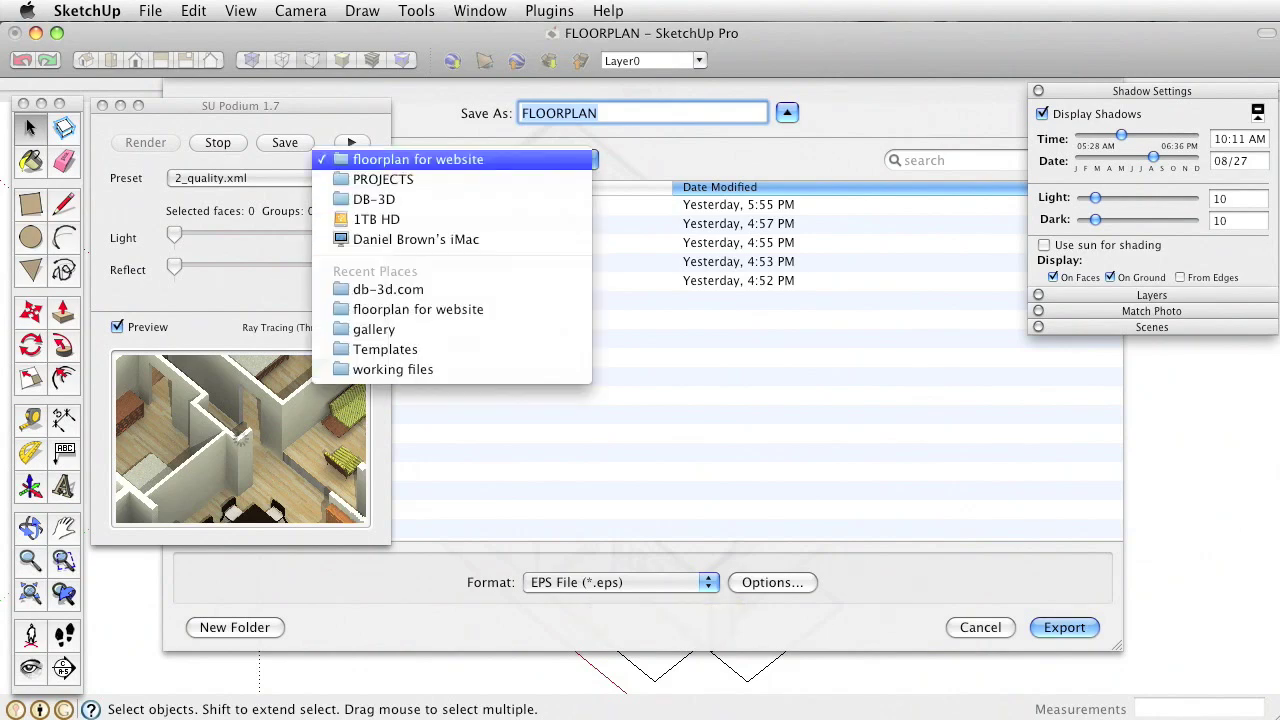
pyautogui.press('Escape')
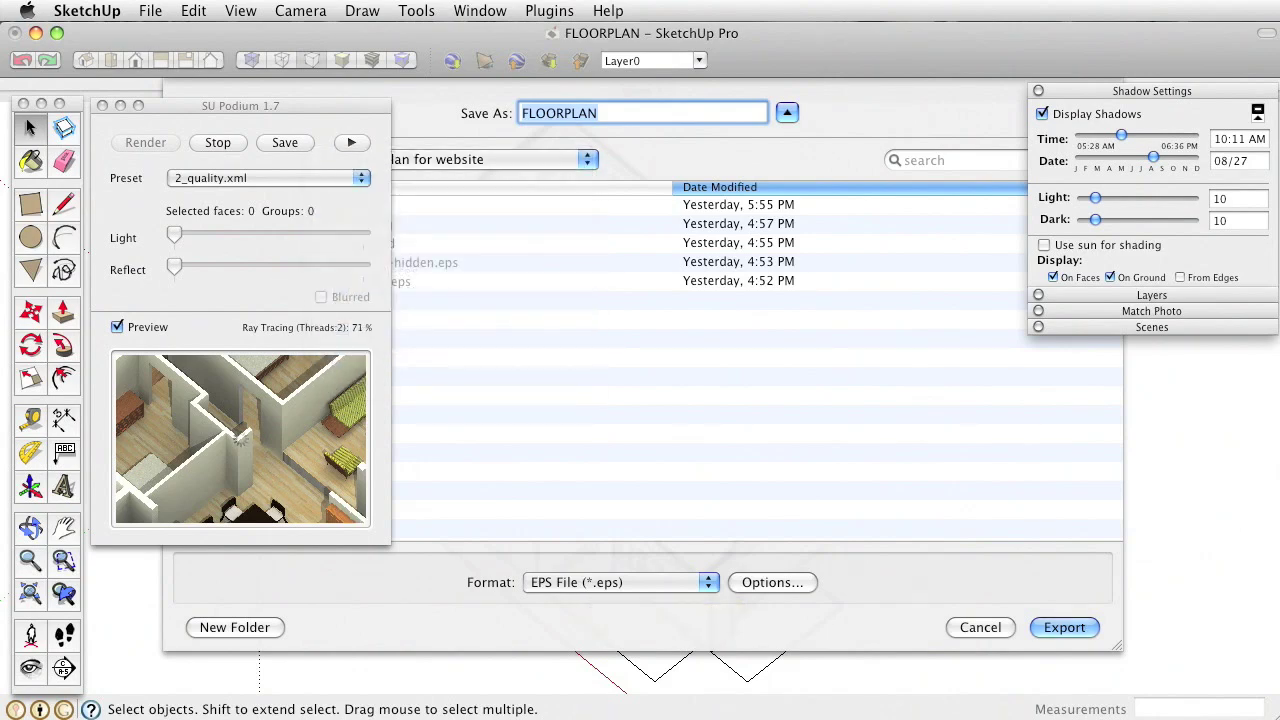
pyautogui.write('hiddenline')
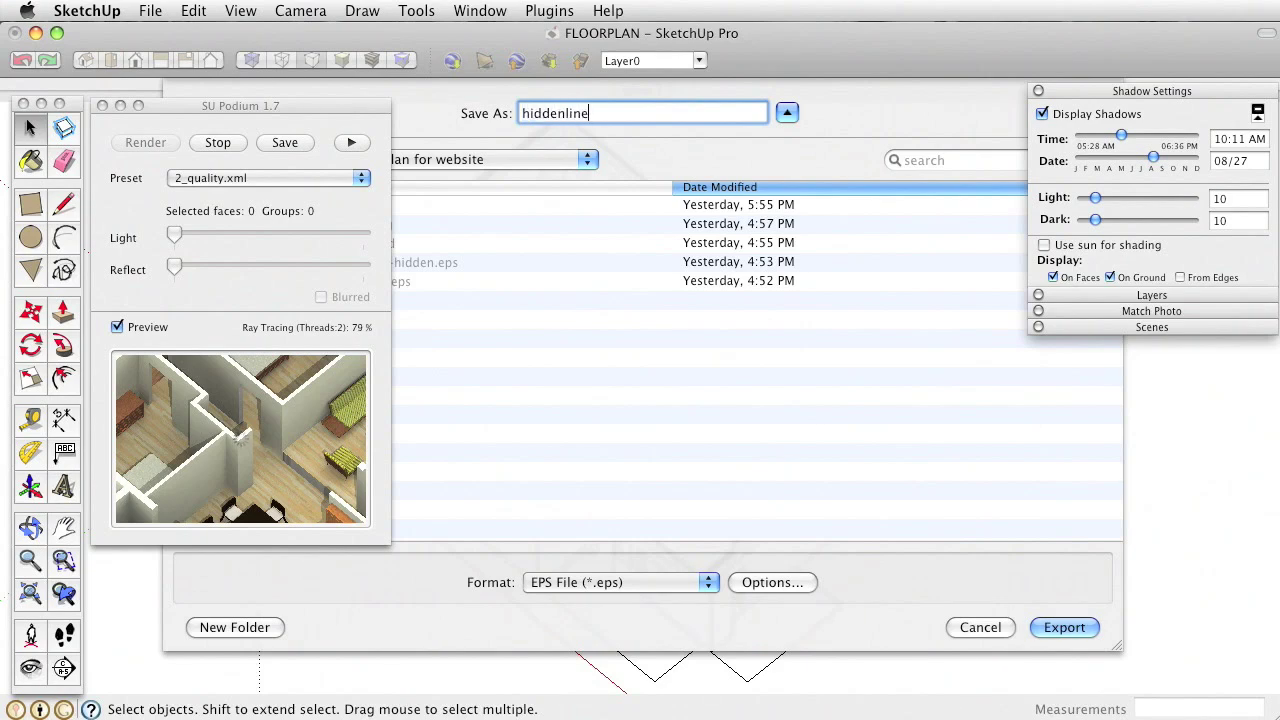
pyautogui.press('Return')
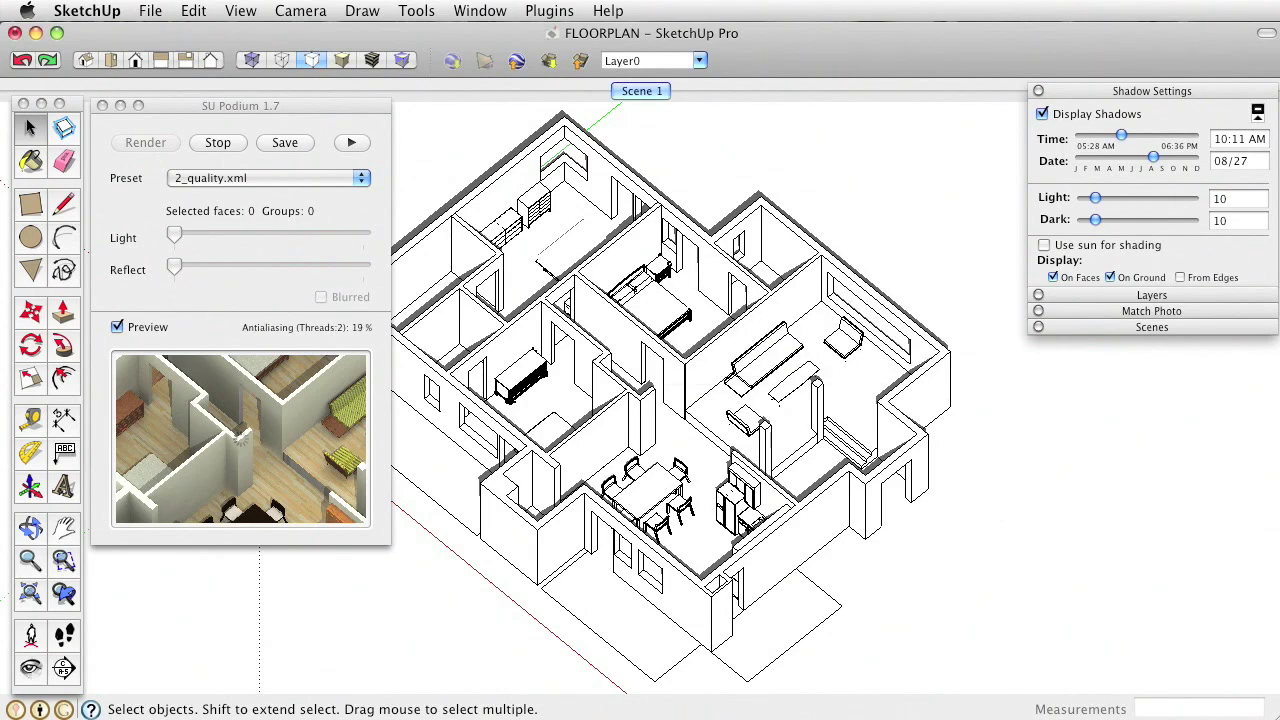
# Display the model in Wireframe style and export it as a 2D EPS file named wireframe
pyautogui.click(251, 60)
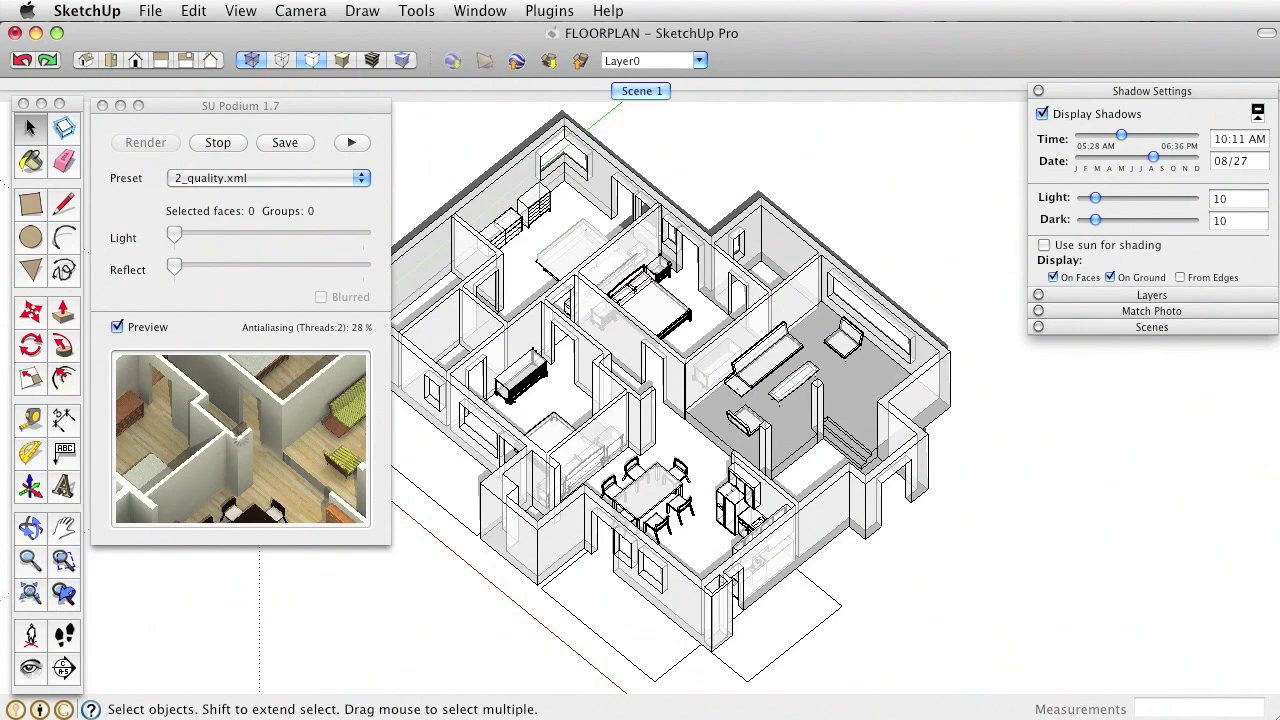
pyautogui.click(281, 60)
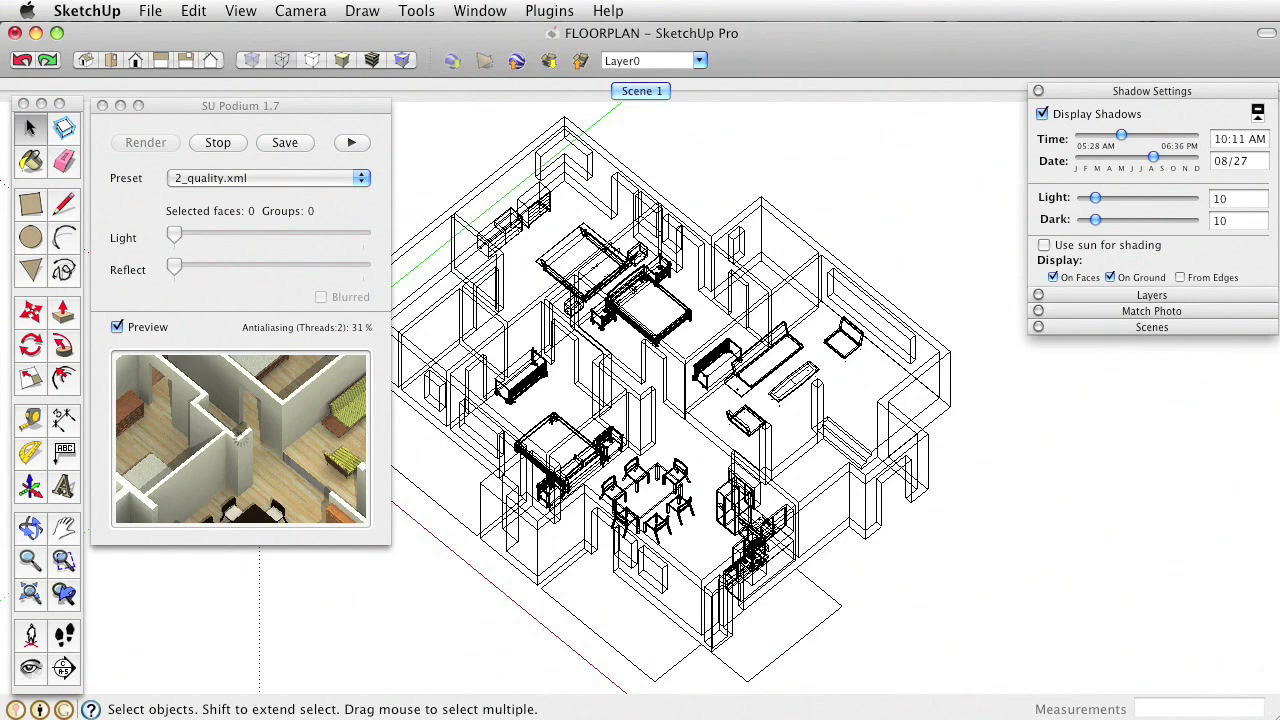
pyautogui.click(150, 10)
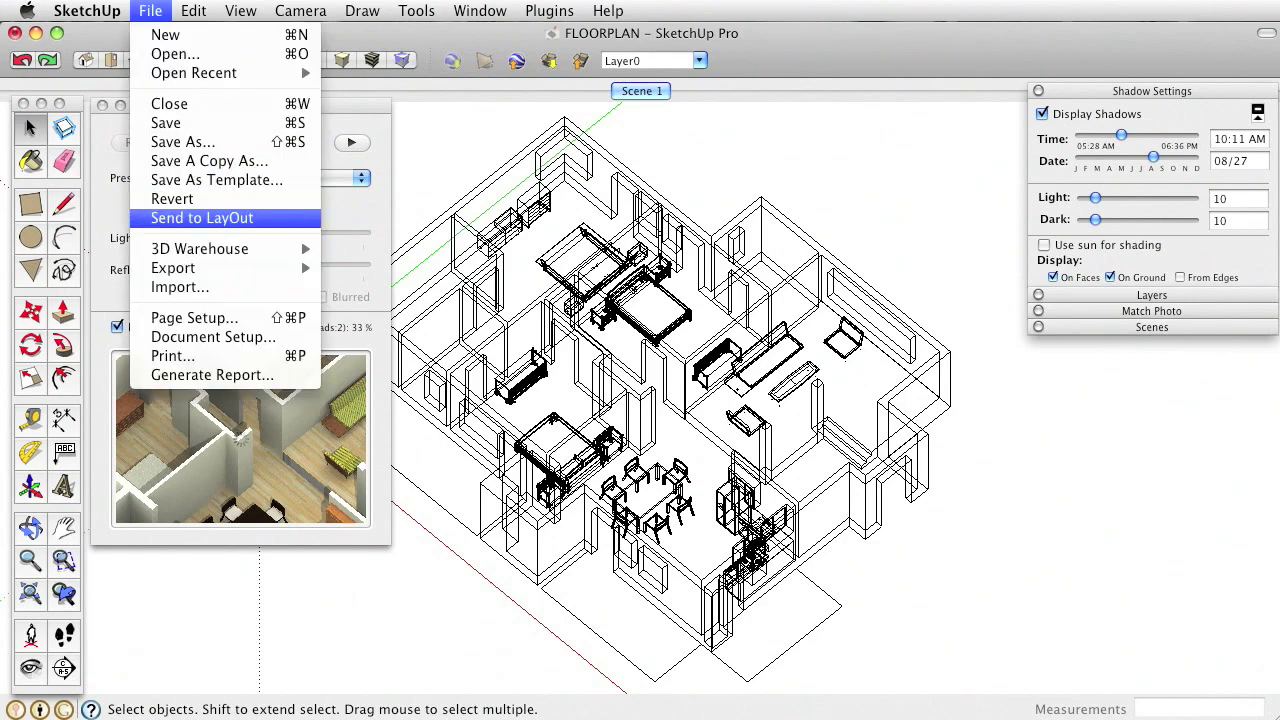
pyautogui.moveTo(200, 268)
pyautogui.click(380, 288)
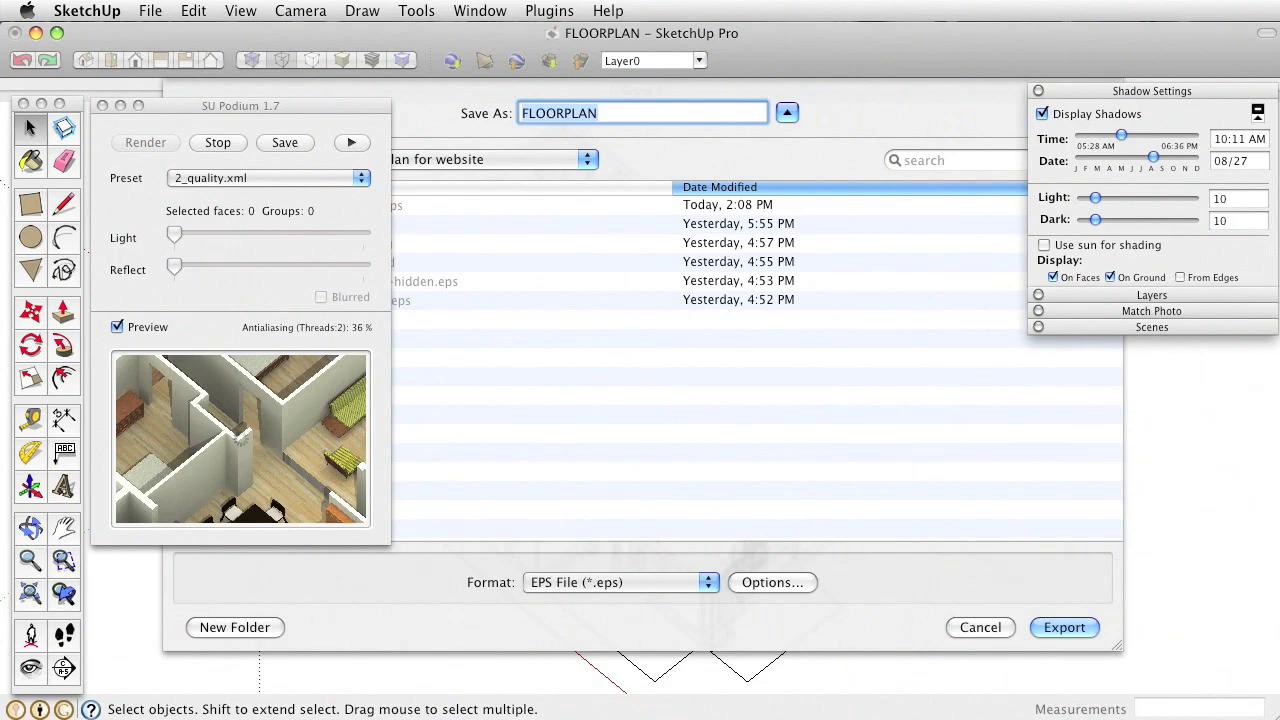
pyautogui.write('wireframe')
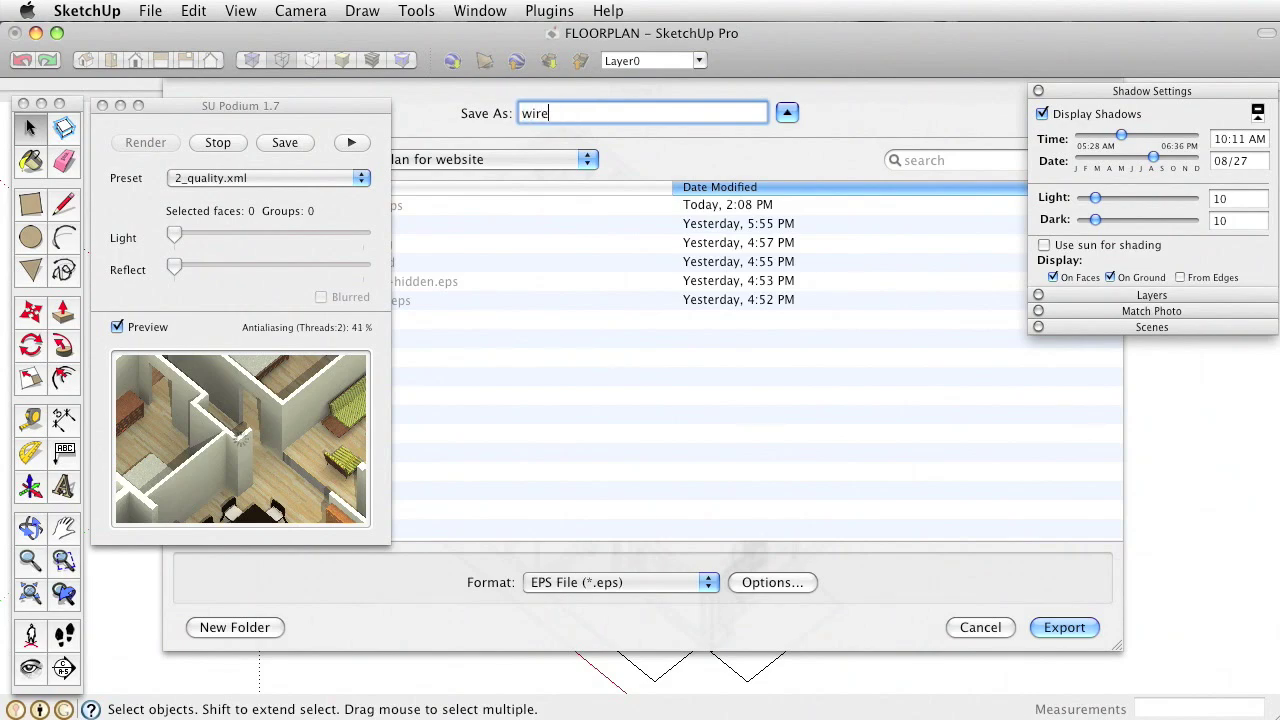
pyautogui.press('Return')
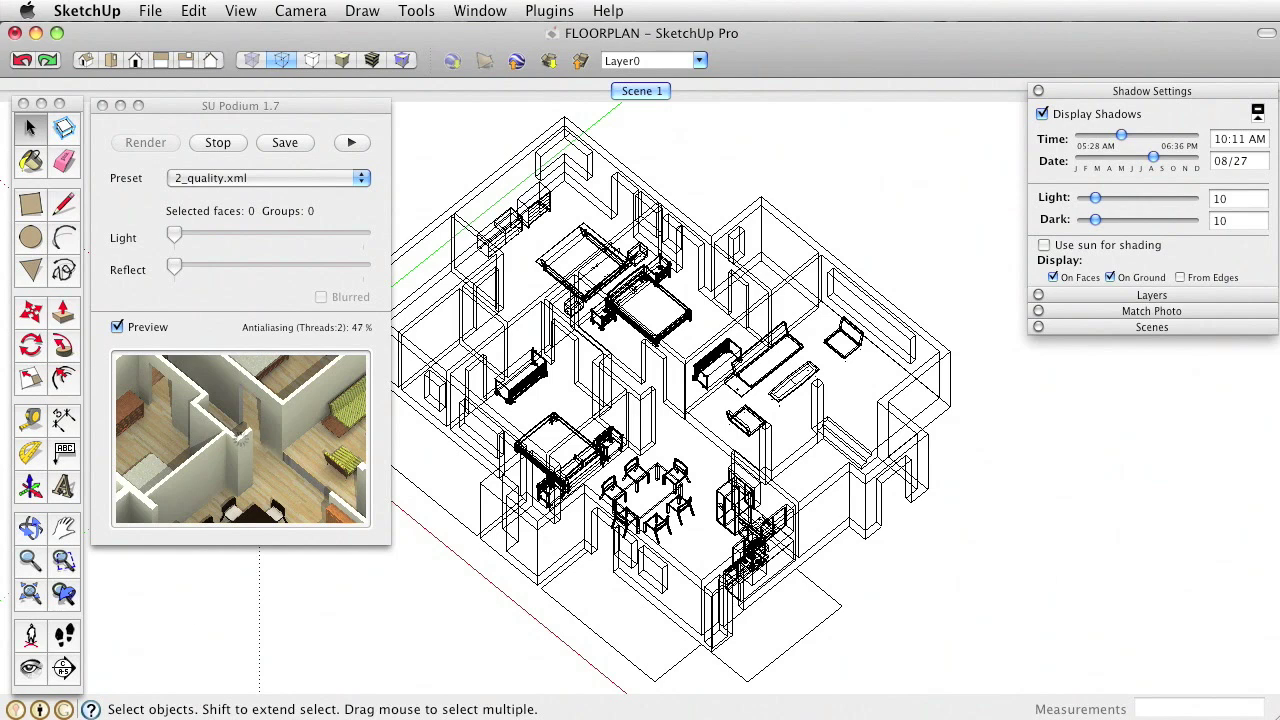
# Switch to Photoshop and browse for files to open in the floorplan for website folder, under PROJECTS in DB-3D on 1TB HD
pyautogui.press('super+Tab')
pyautogui.click(160, 11)
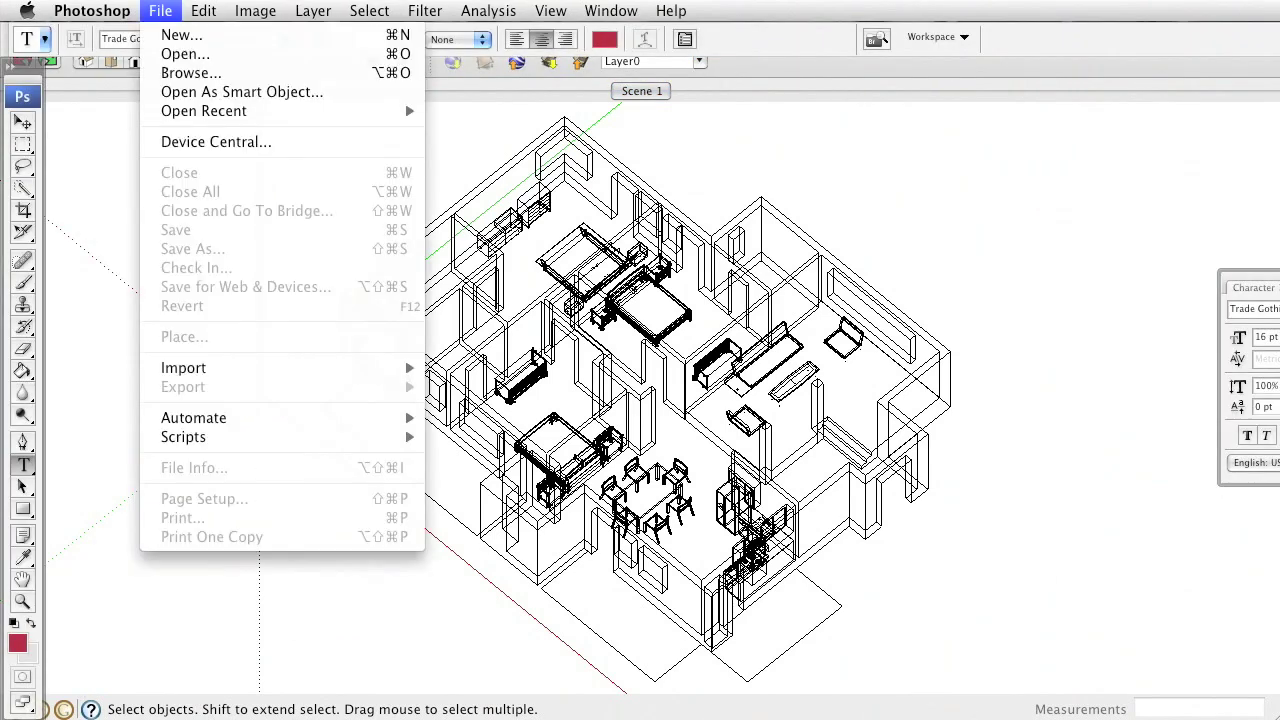
pyautogui.click(185, 54)
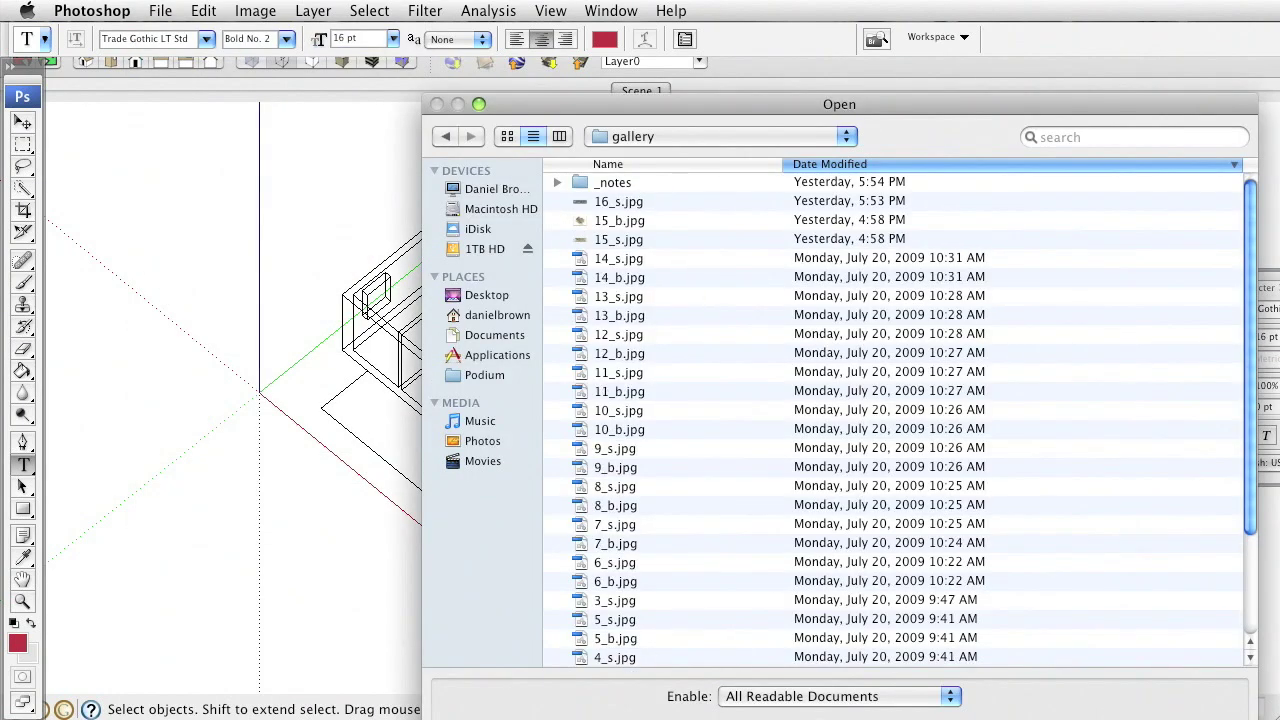
pyautogui.click(487, 295)
pyautogui.click(485, 249)
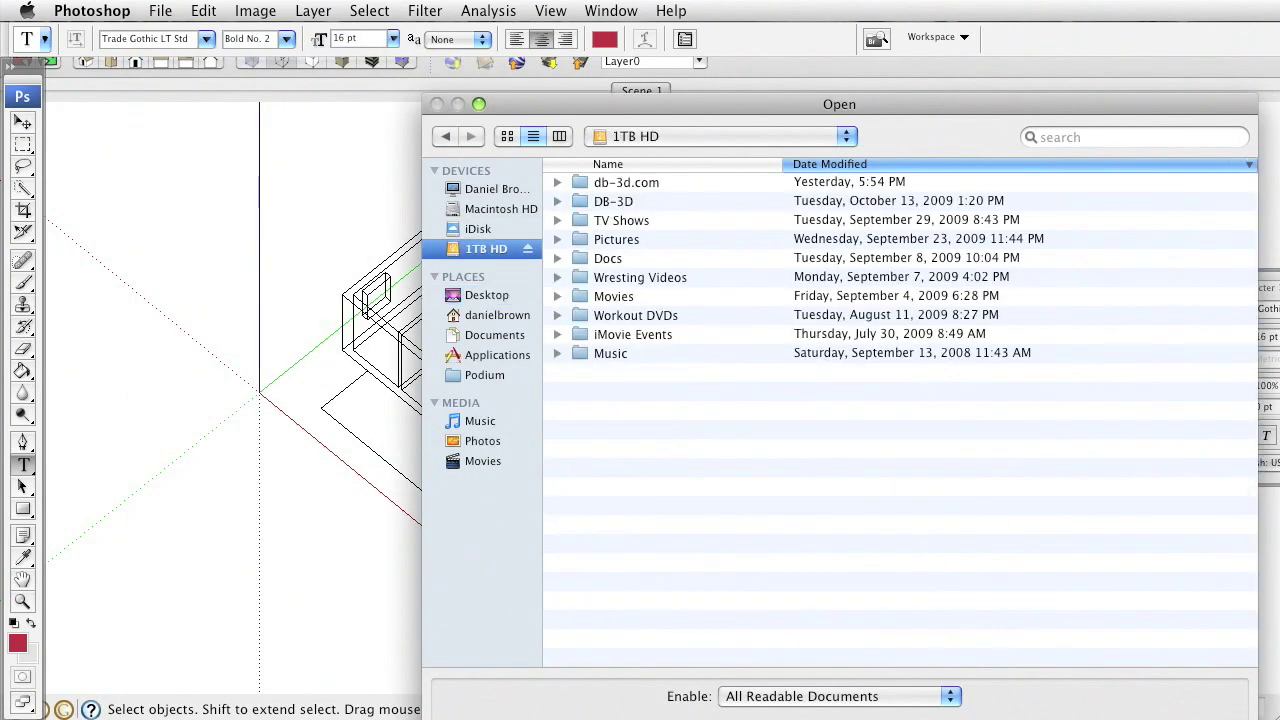
pyautogui.doubleClick(613, 201)
pyautogui.doubleClick(621, 182)
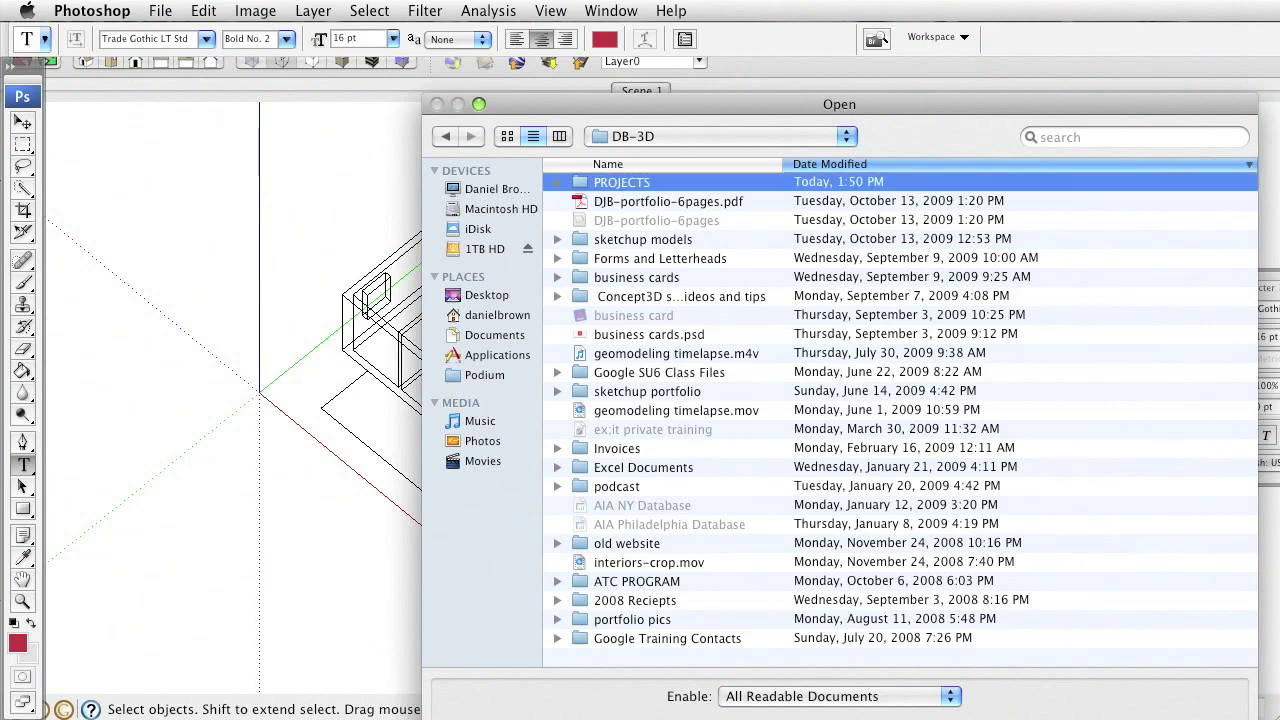
pyautogui.doubleClick(654, 182)
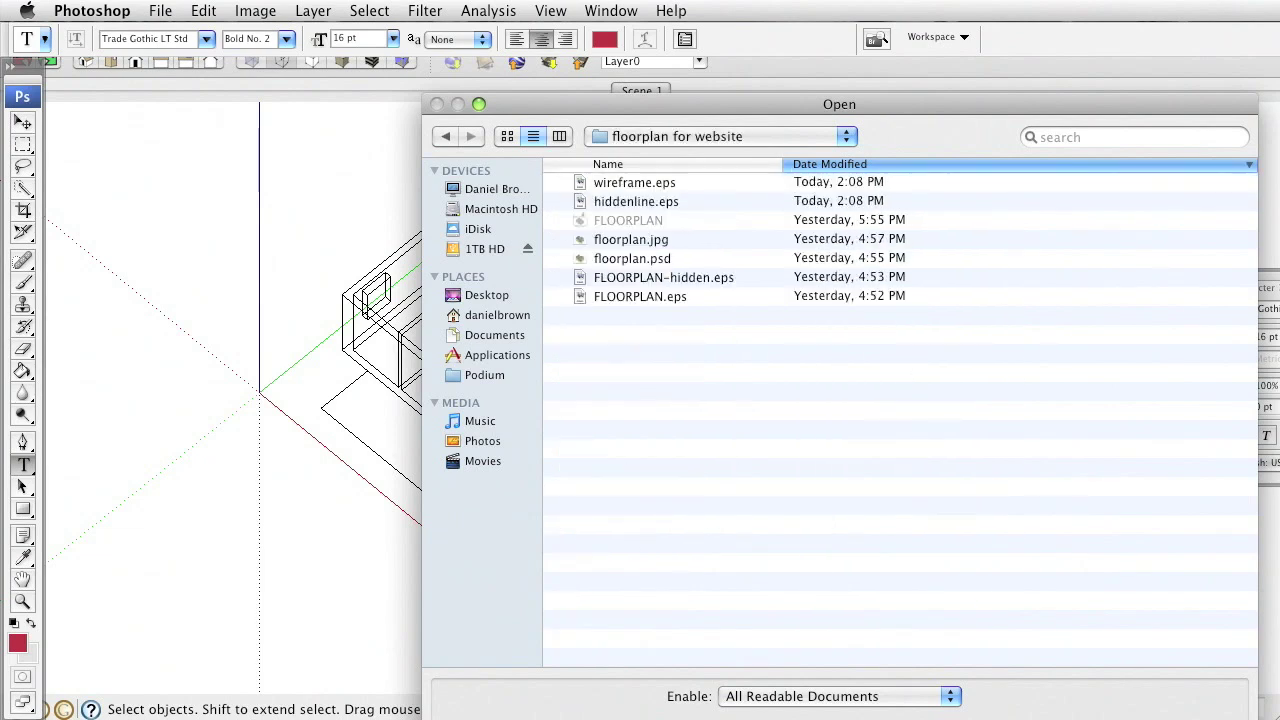
# Open wireframe.eps and hiddenline.eps, rasterized at 72 pixels/inch in CMYK Color, and arrange their windows one above the other
pyautogui.click(654, 182)
pyautogui.keyDown('shift'); pyautogui.click(654, 201); pyautogui.keyUp('shift')
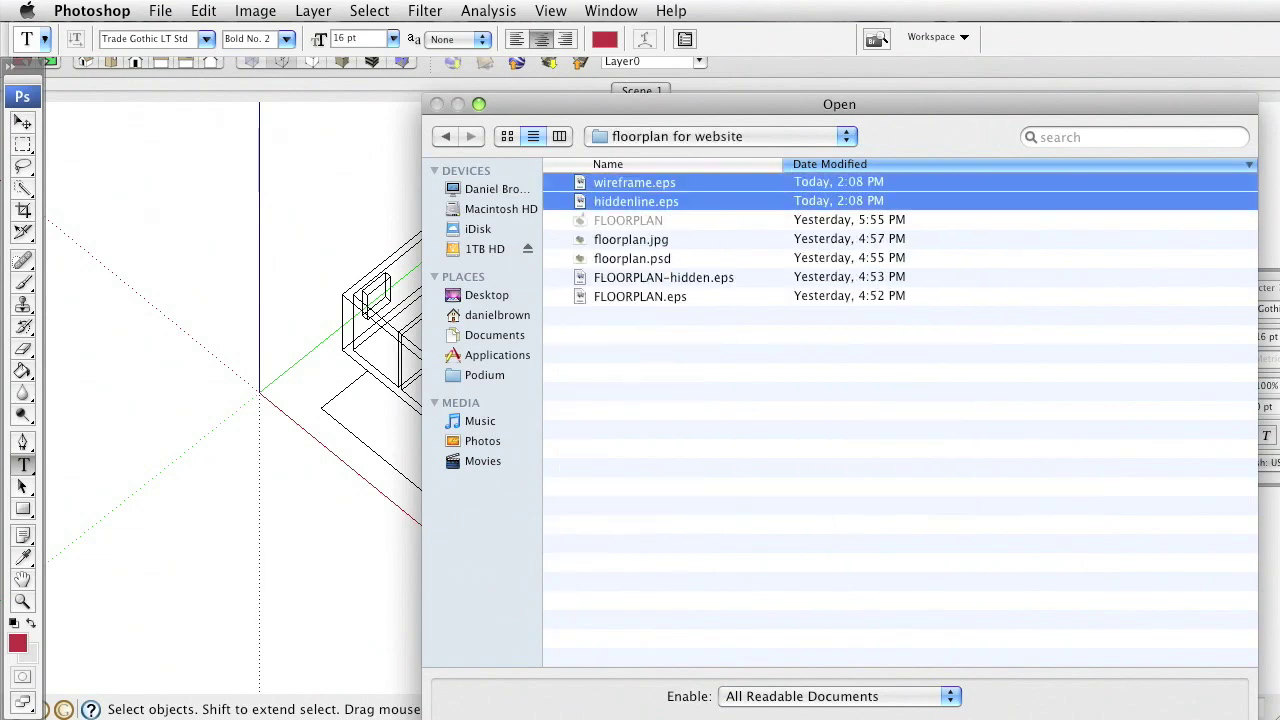
pyautogui.press('Return')
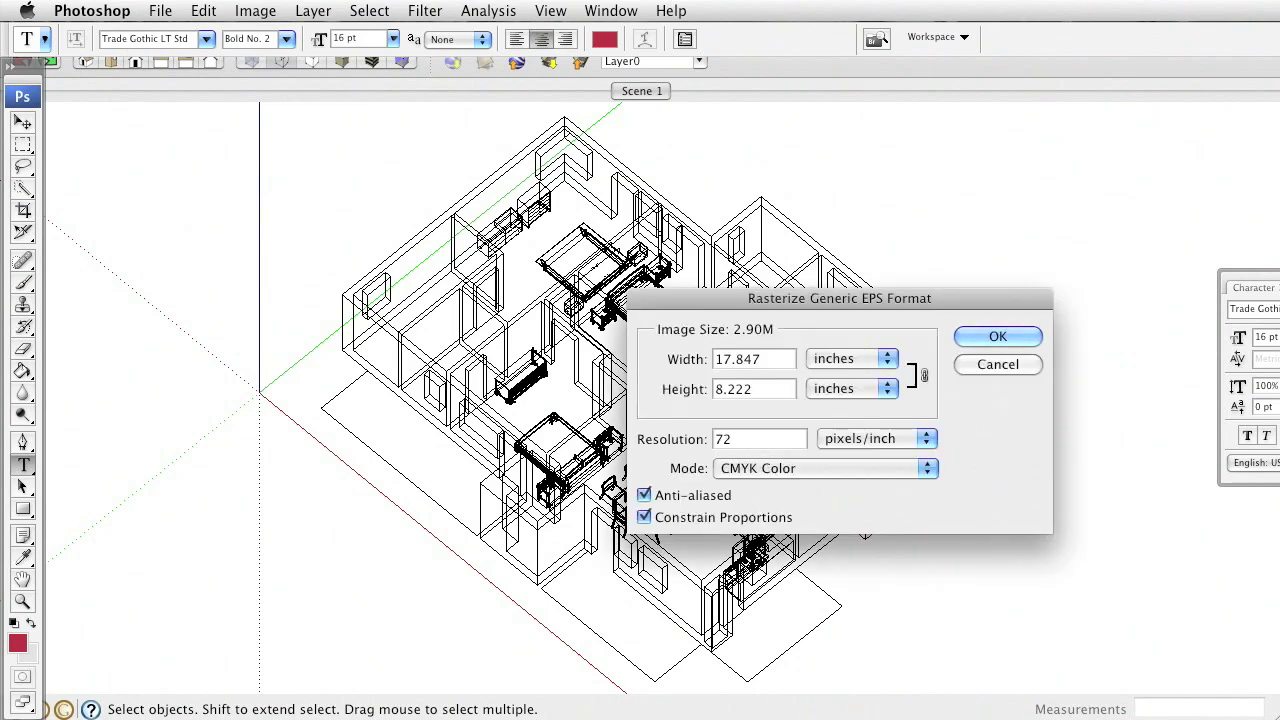
pyautogui.moveTo(839, 298); pyautogui.dragTo(765, 300)
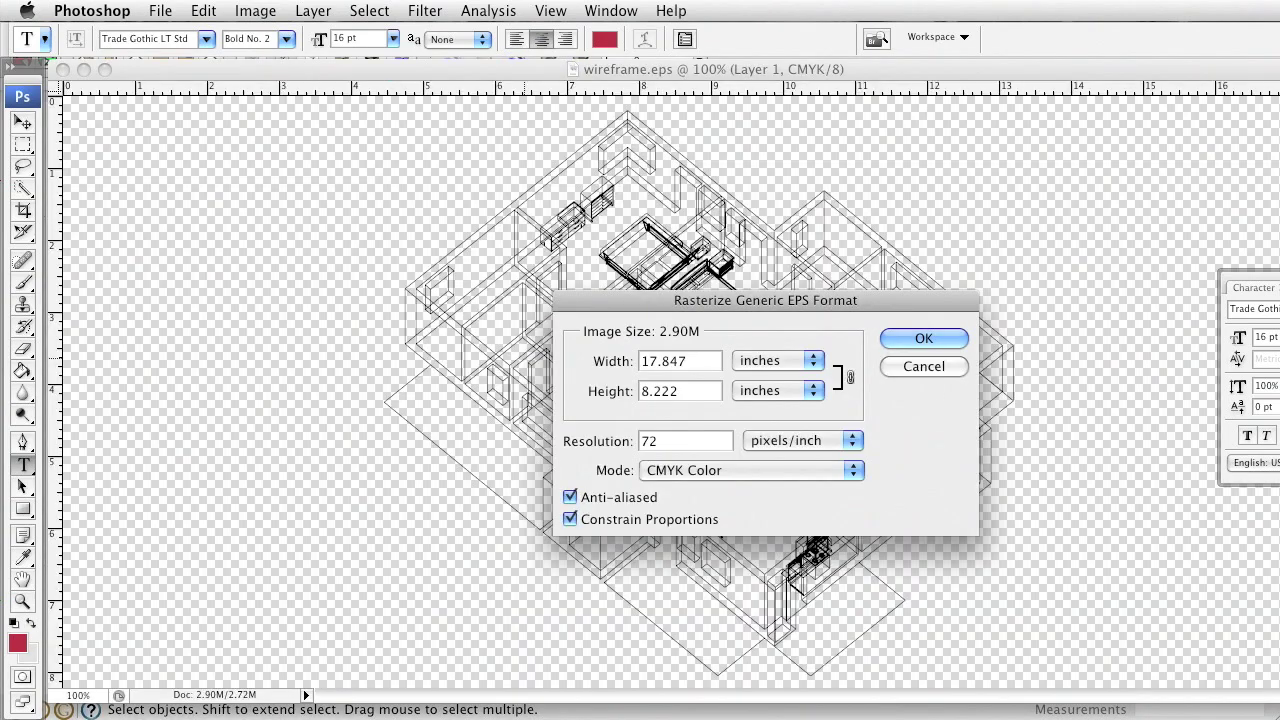
pyautogui.click(923, 338)
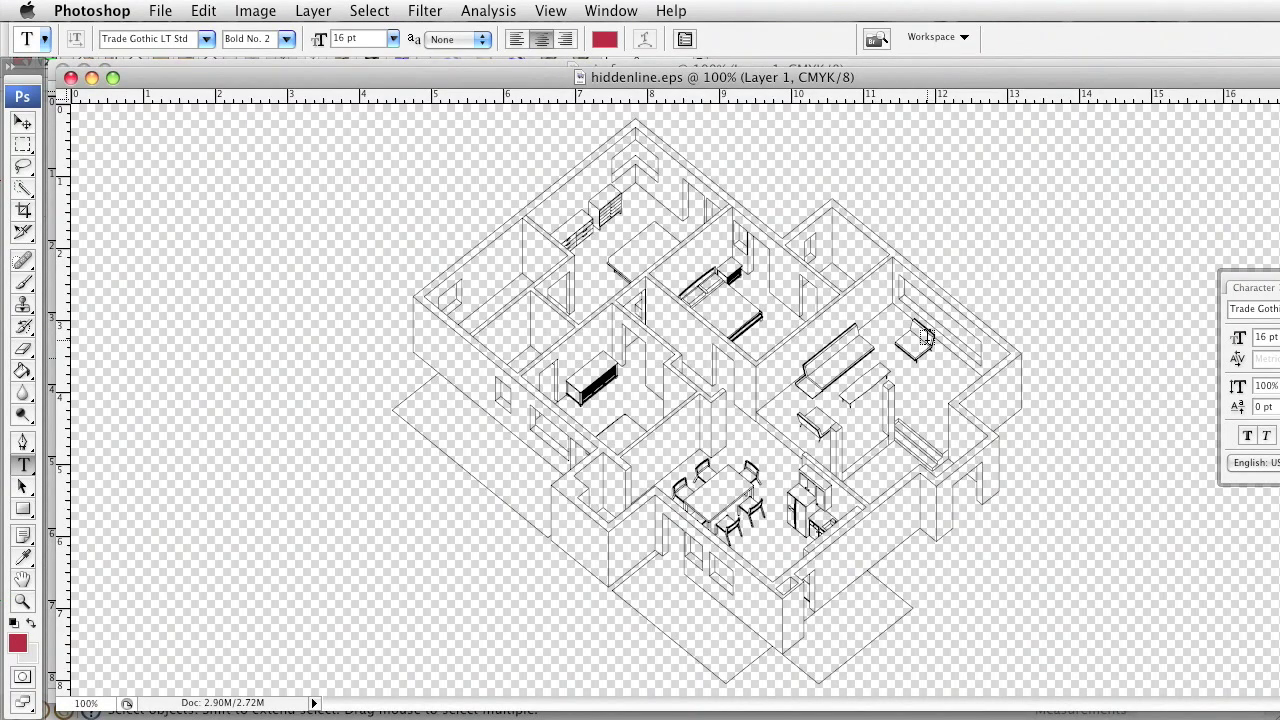
pyautogui.moveTo(520, 77); pyautogui.dragTo(439, 361)
pyautogui.moveTo(450, 69); pyautogui.dragTo(396, 68)
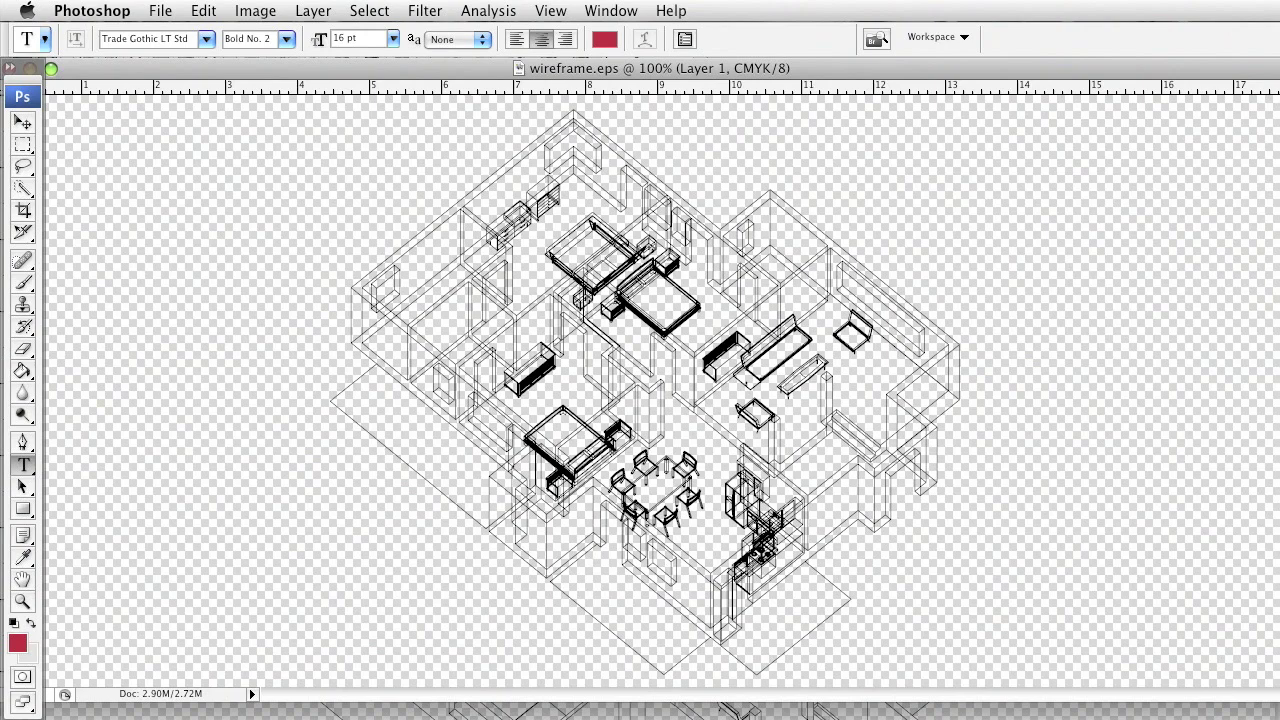
# Switch back to SketchUp and look over the finished SU Podium render of the floor plan
pyautogui.click(932, 711)
pyautogui.click(860, 316)
pyautogui.click(840, 711)
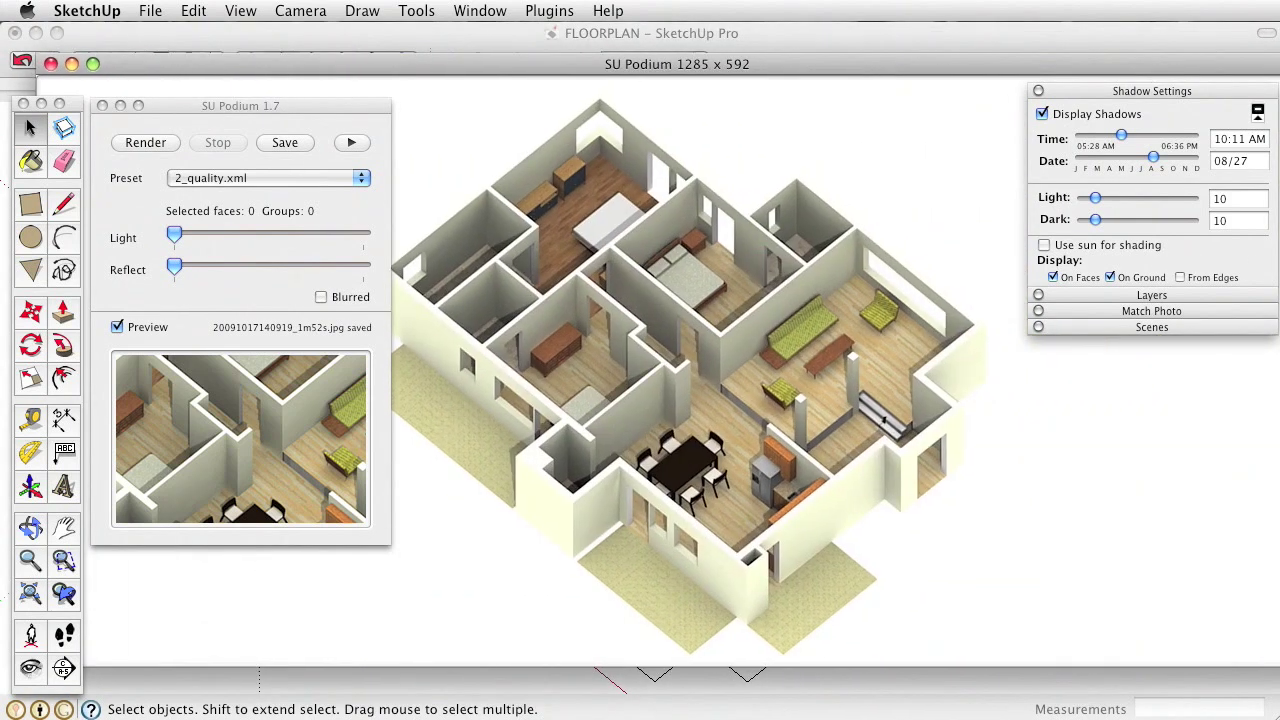
pyautogui.moveTo(677, 64); pyautogui.dragTo(664, 89)
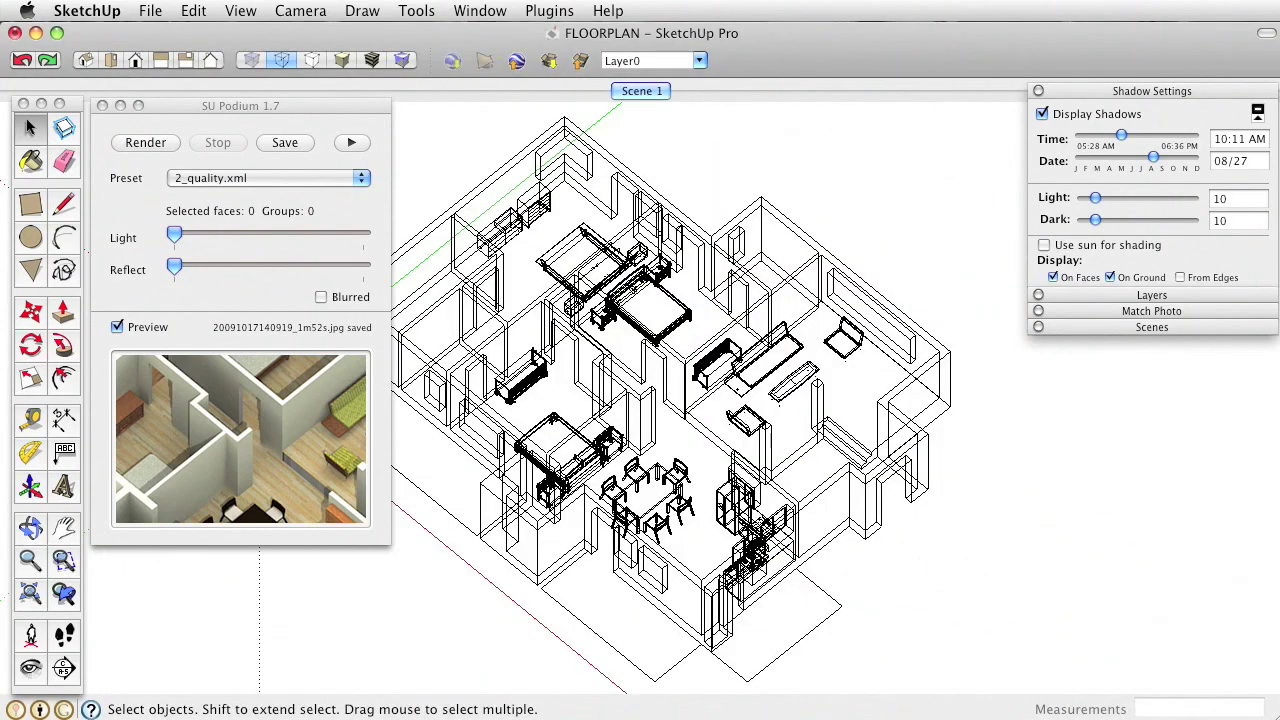
# Check the save location for rendered images in the SU Podium settings, leaving the settings as they are
pyautogui.click(351, 142)
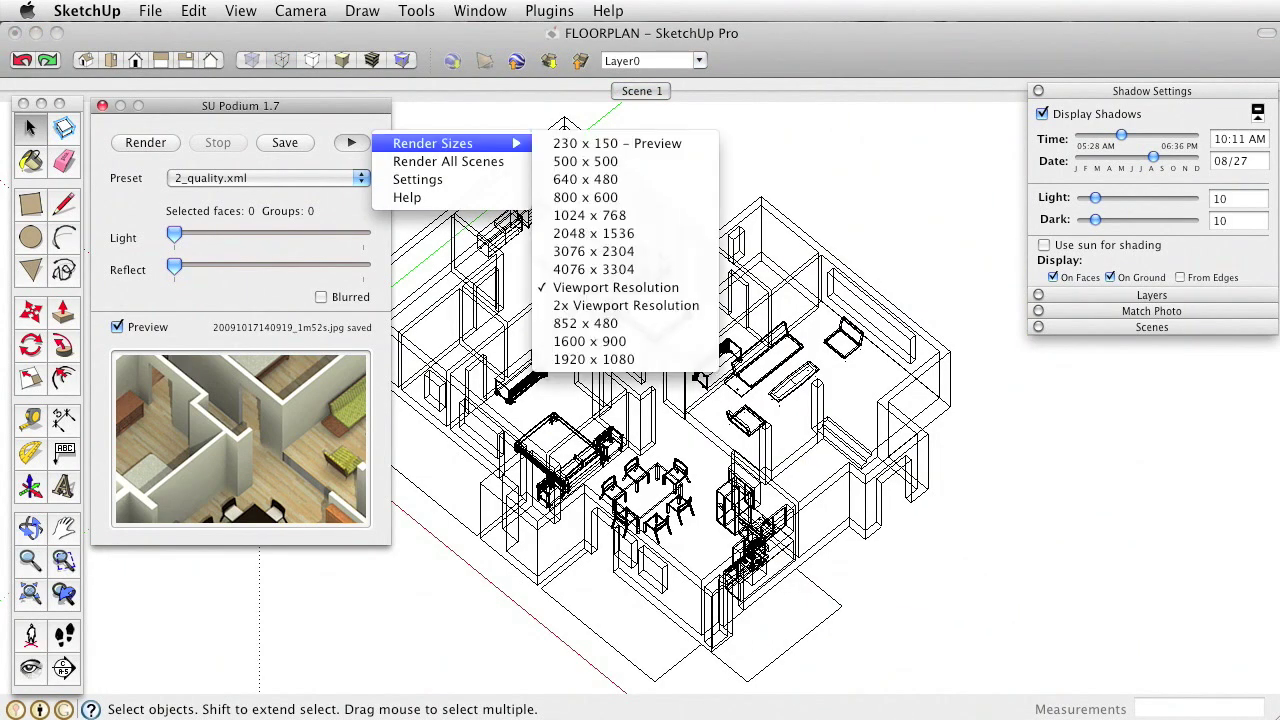
pyautogui.click(415, 177)
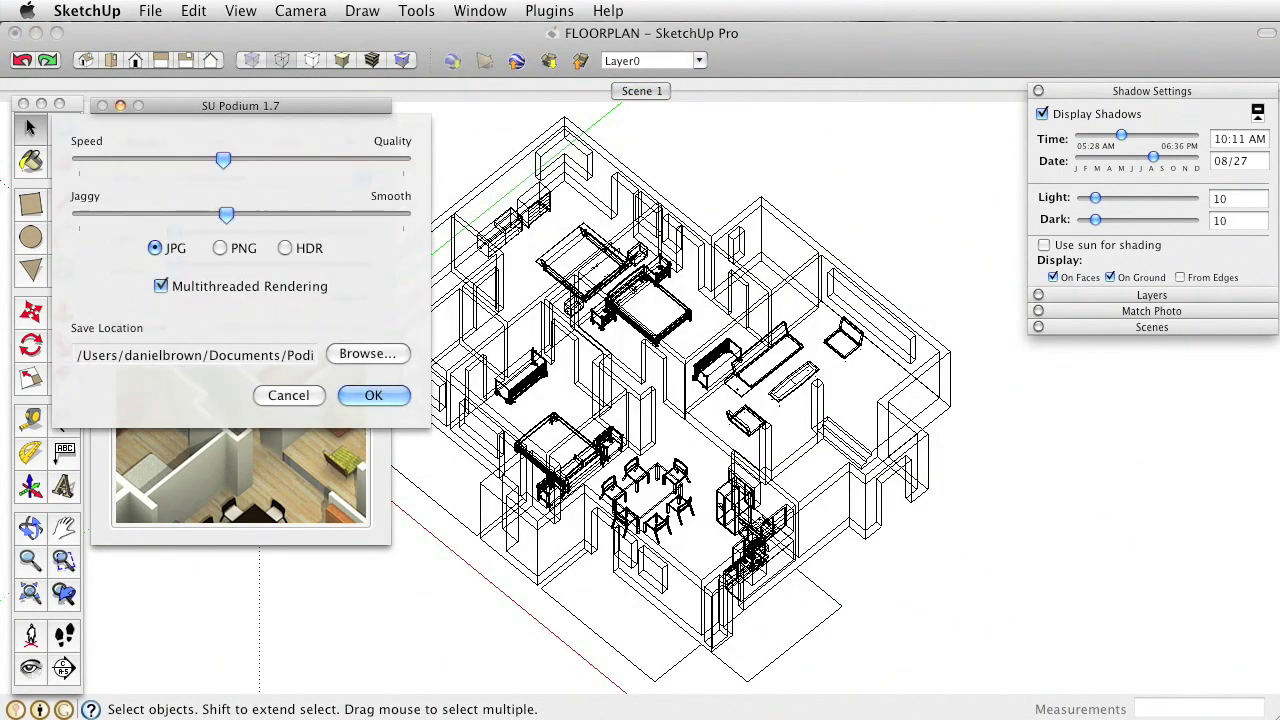
pyautogui.moveTo(106, 355); pyautogui.dragTo(316, 355)
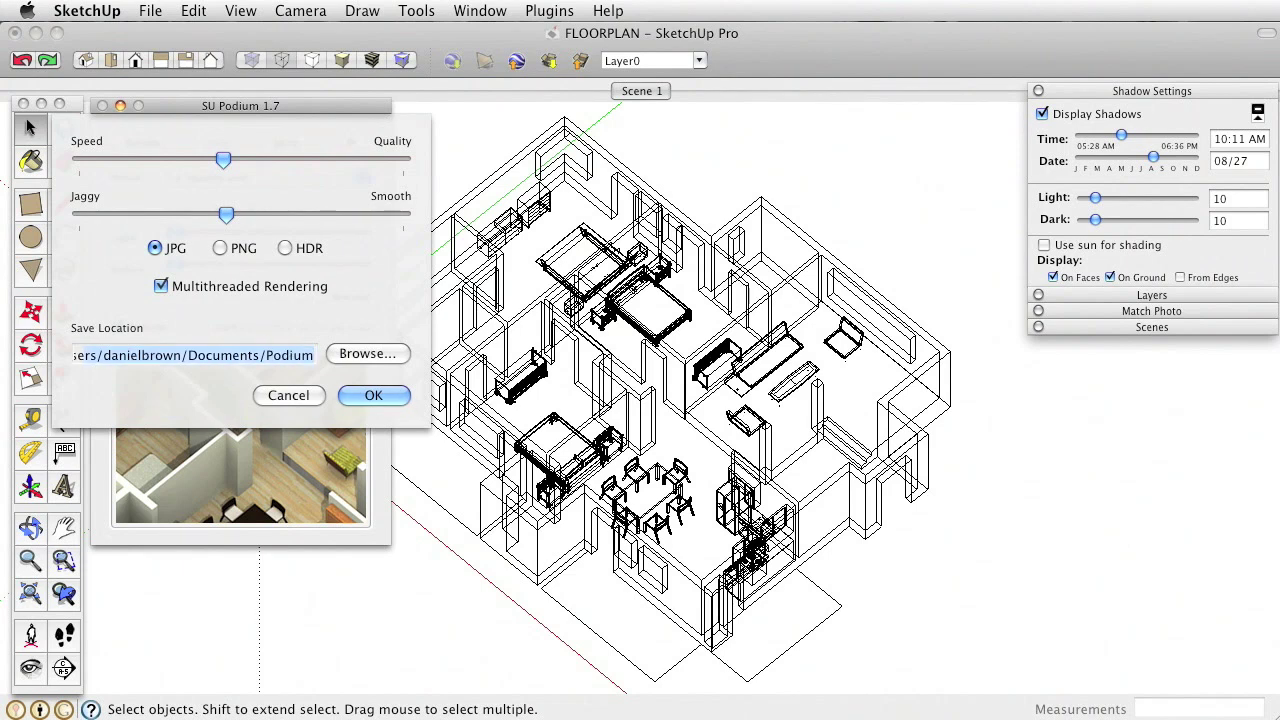
pyautogui.click(288, 395)
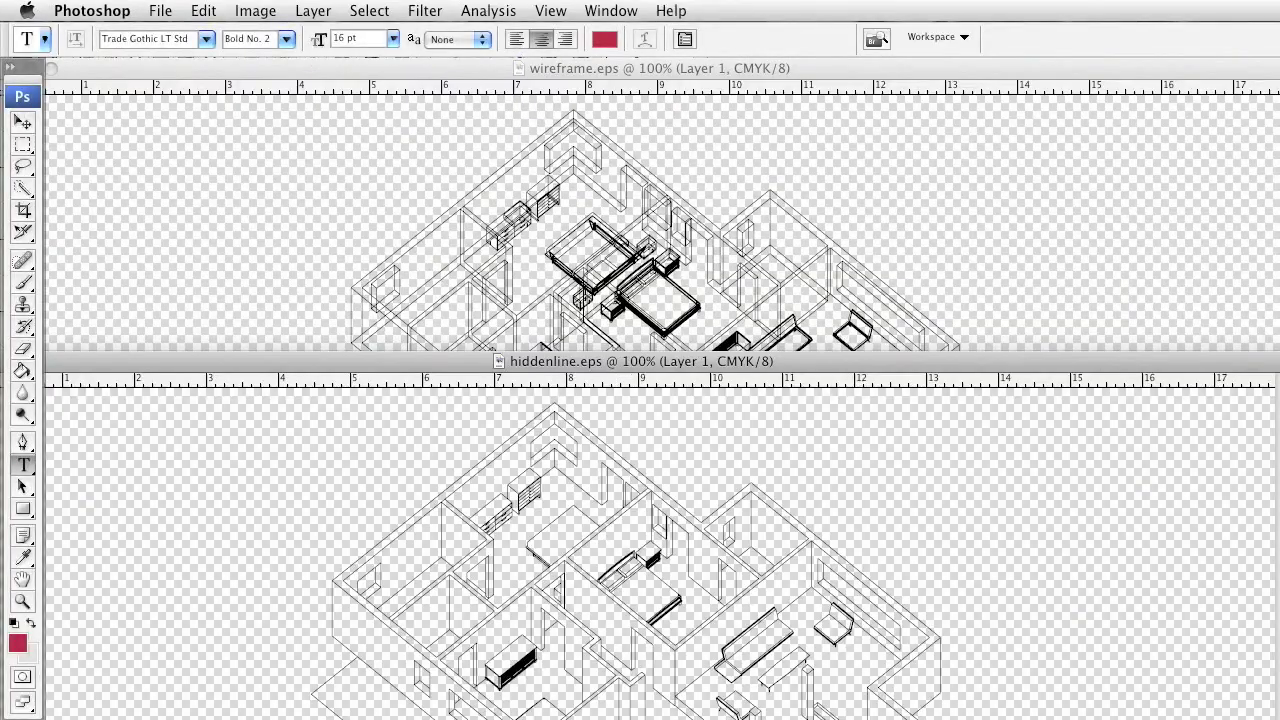
pyautogui.click(160, 10)
pyautogui.click(172, 54)
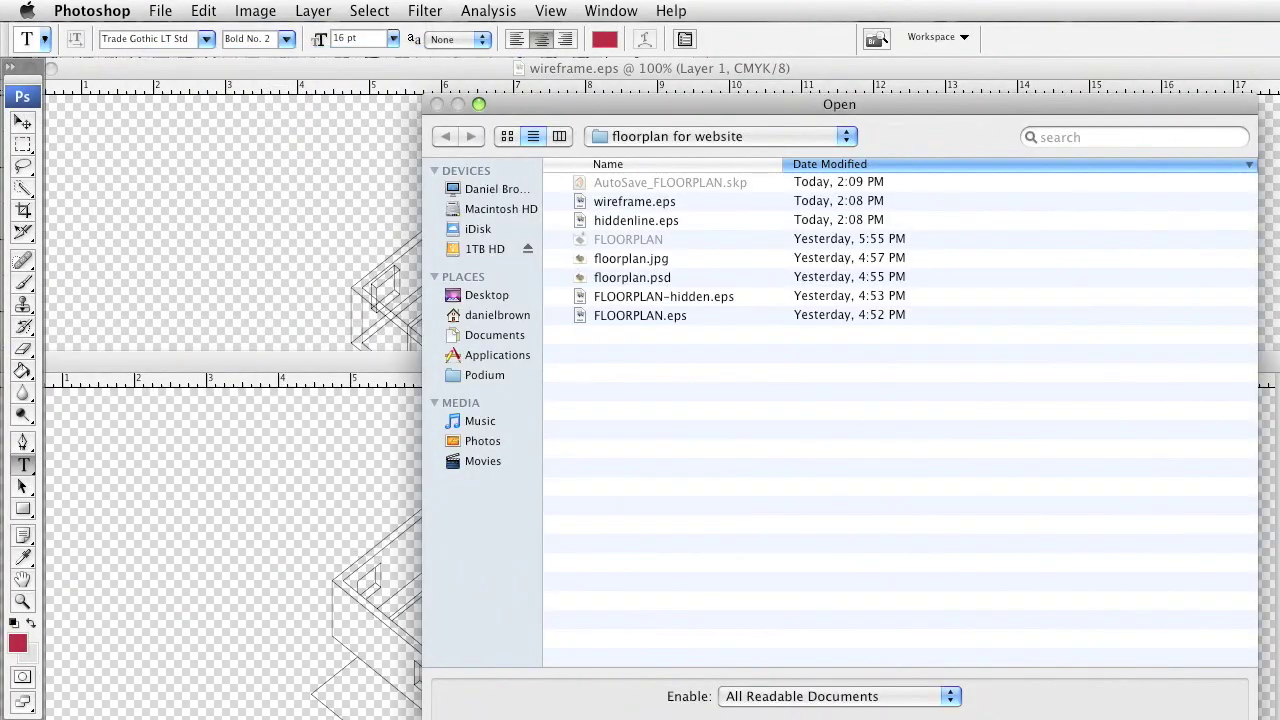
pyautogui.click(484, 375)
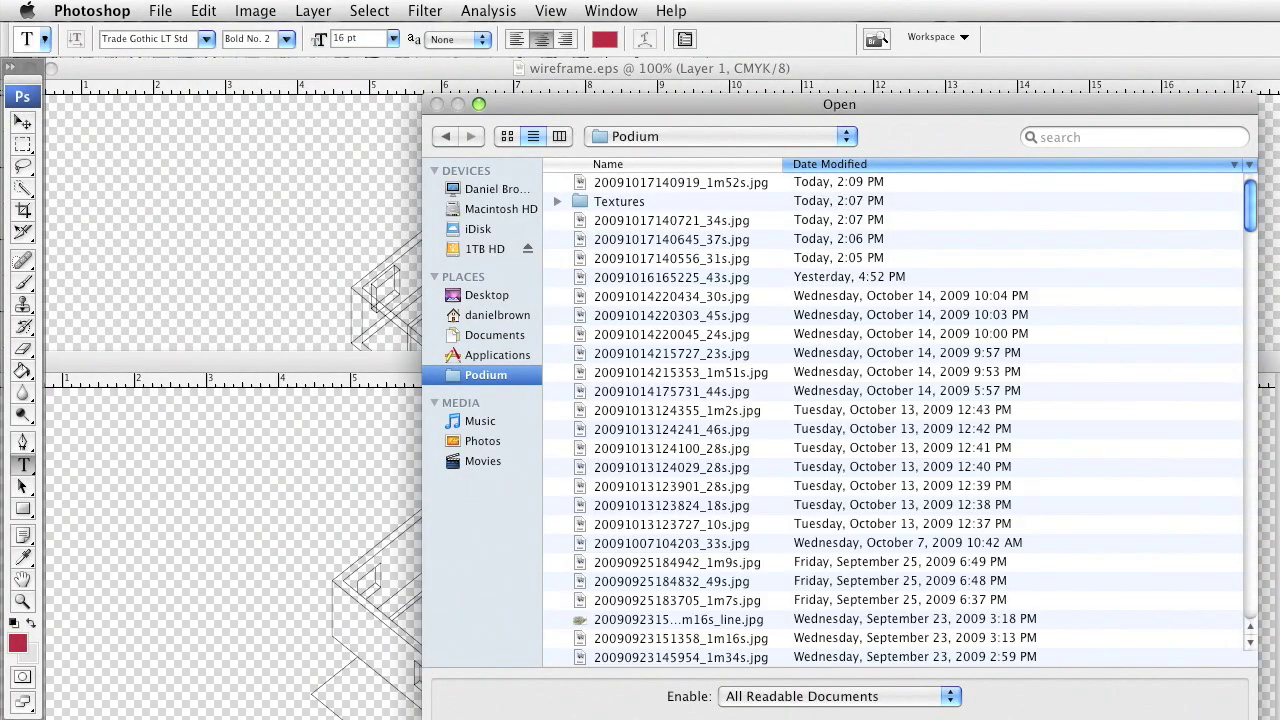
pyautogui.click(680, 182)
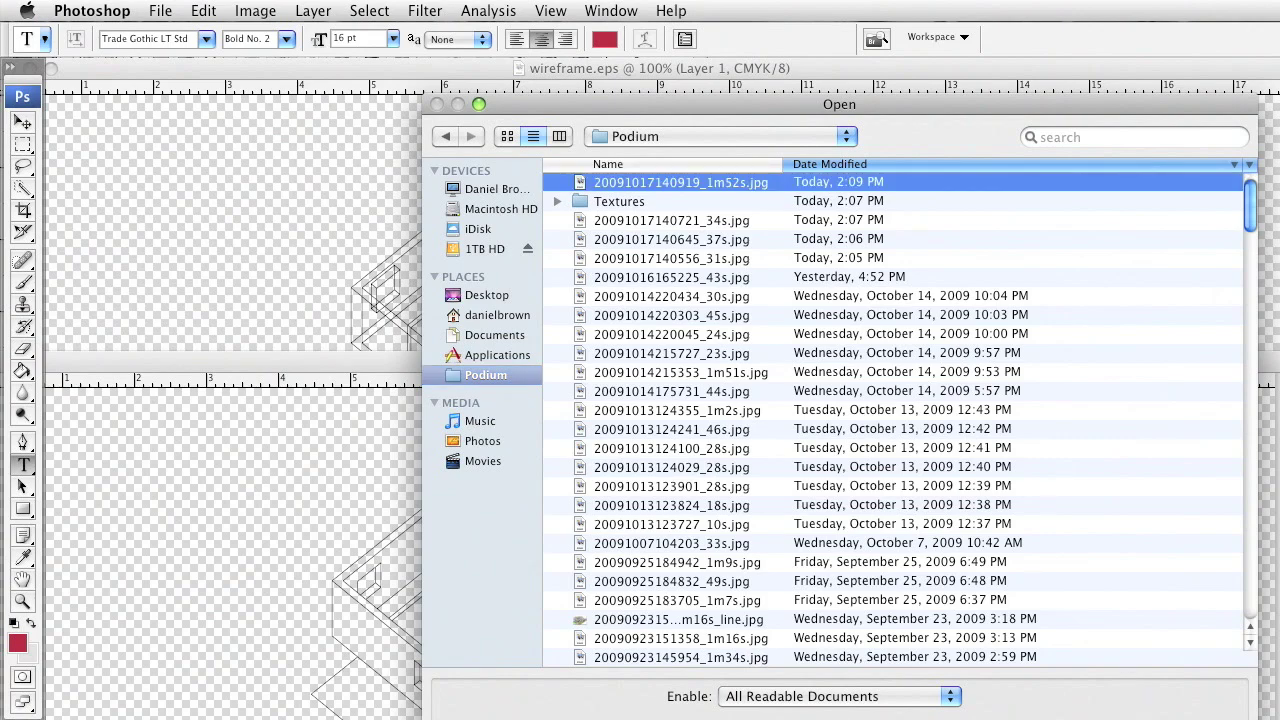
pyautogui.press('Return')
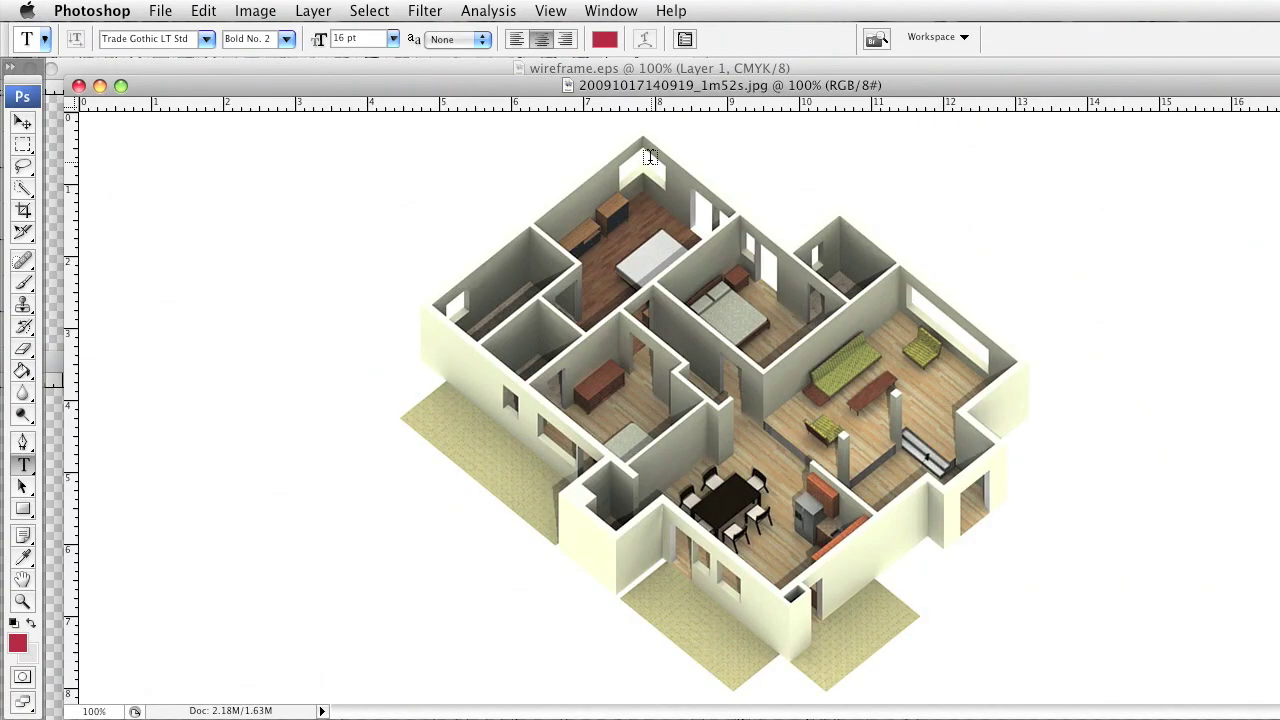
pyautogui.moveTo(721, 85); pyautogui.dragTo(642, 248)
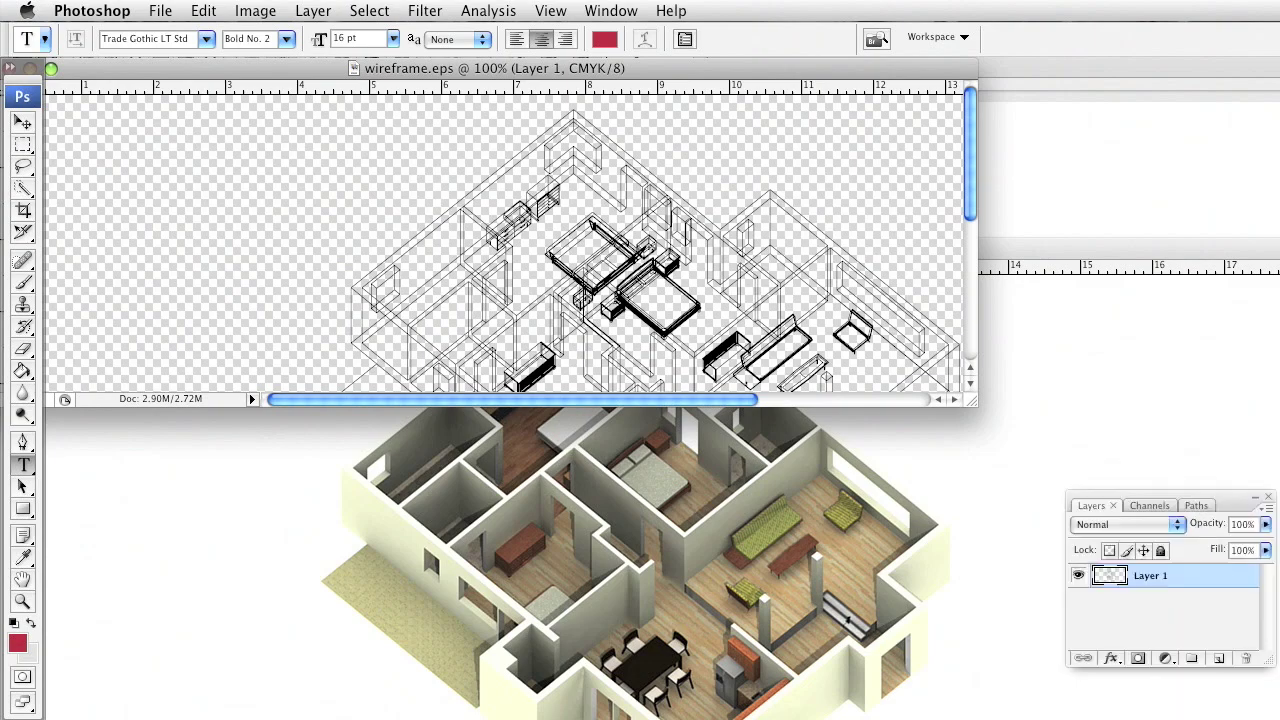
# Copy the layer of wireframe.eps onto the render, aligned with the floor plan, and close wireframe.eps without saving
pyautogui.moveTo(1160, 576); pyautogui.dragTo(840, 577)
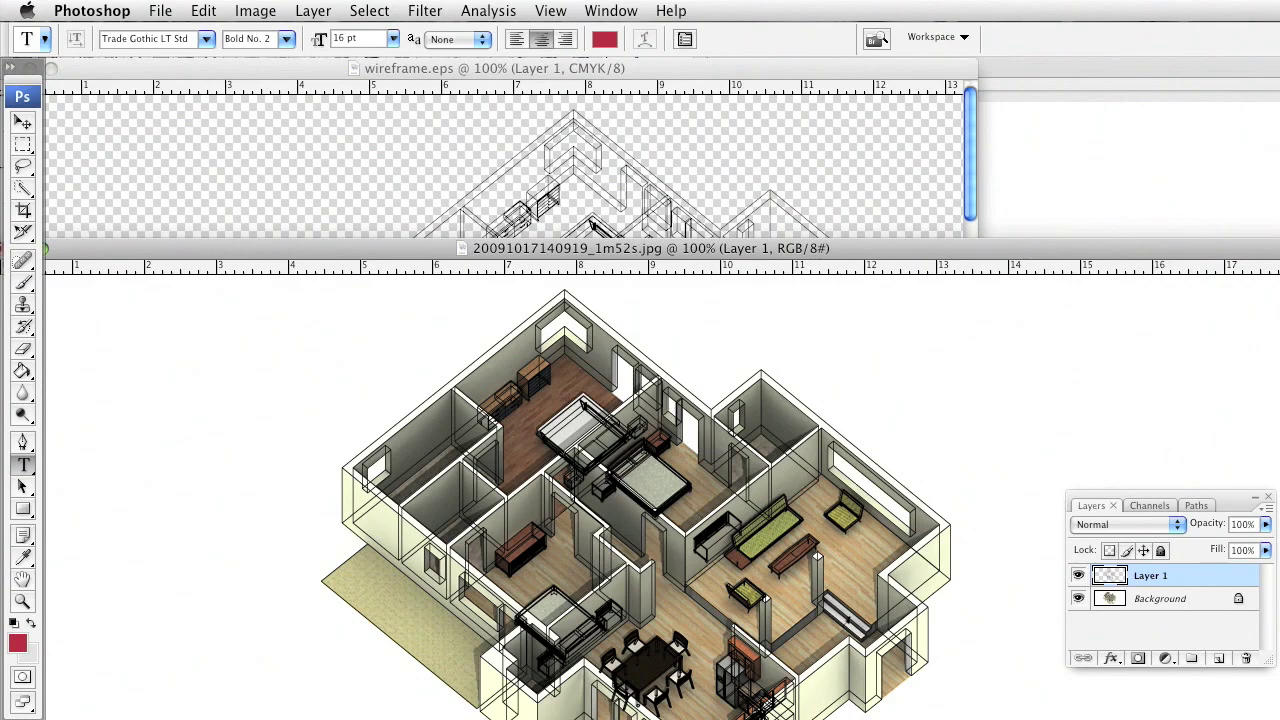
pyautogui.click(559, 157)
pyautogui.moveTo(100, 68); pyautogui.dragTo(190, 71)
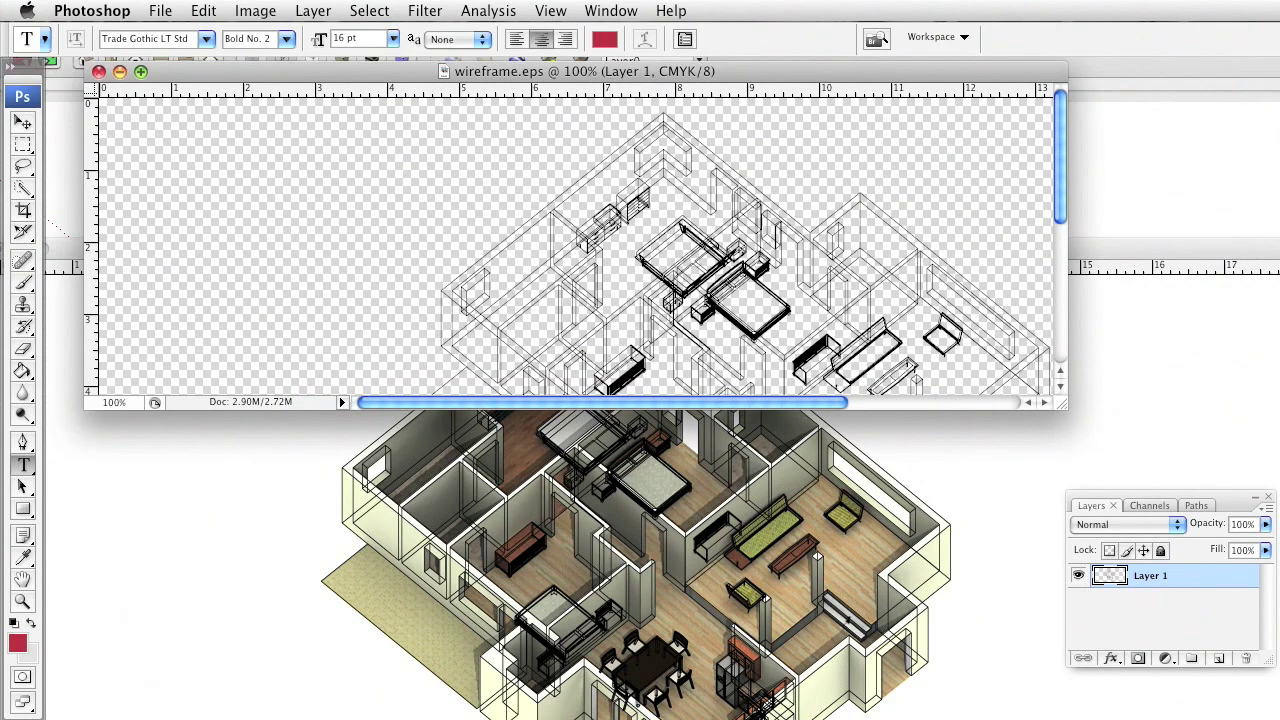
pyautogui.press('super+w')
pyautogui.press('d')
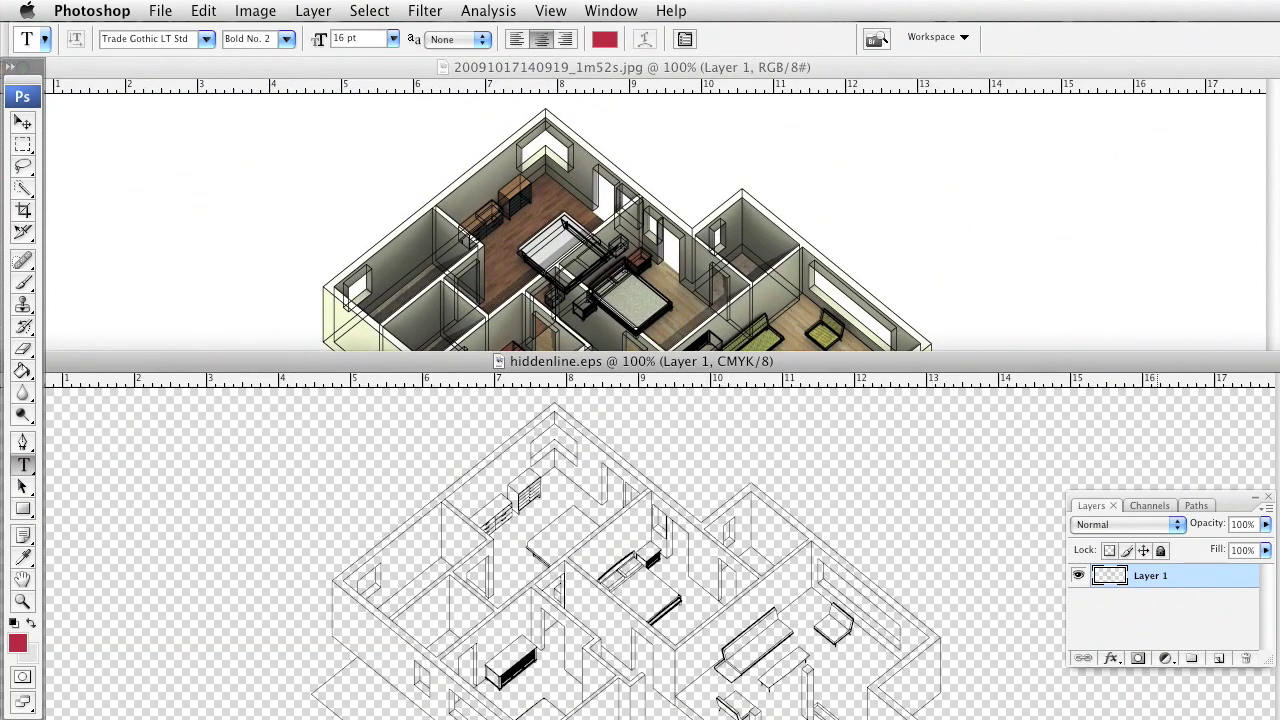
# Copy the layer of hiddenline.eps onto the render as the uppermost layer and close hiddenline.eps without saving
pyautogui.moveTo(1150, 575); pyautogui.dragTo(922, 266)
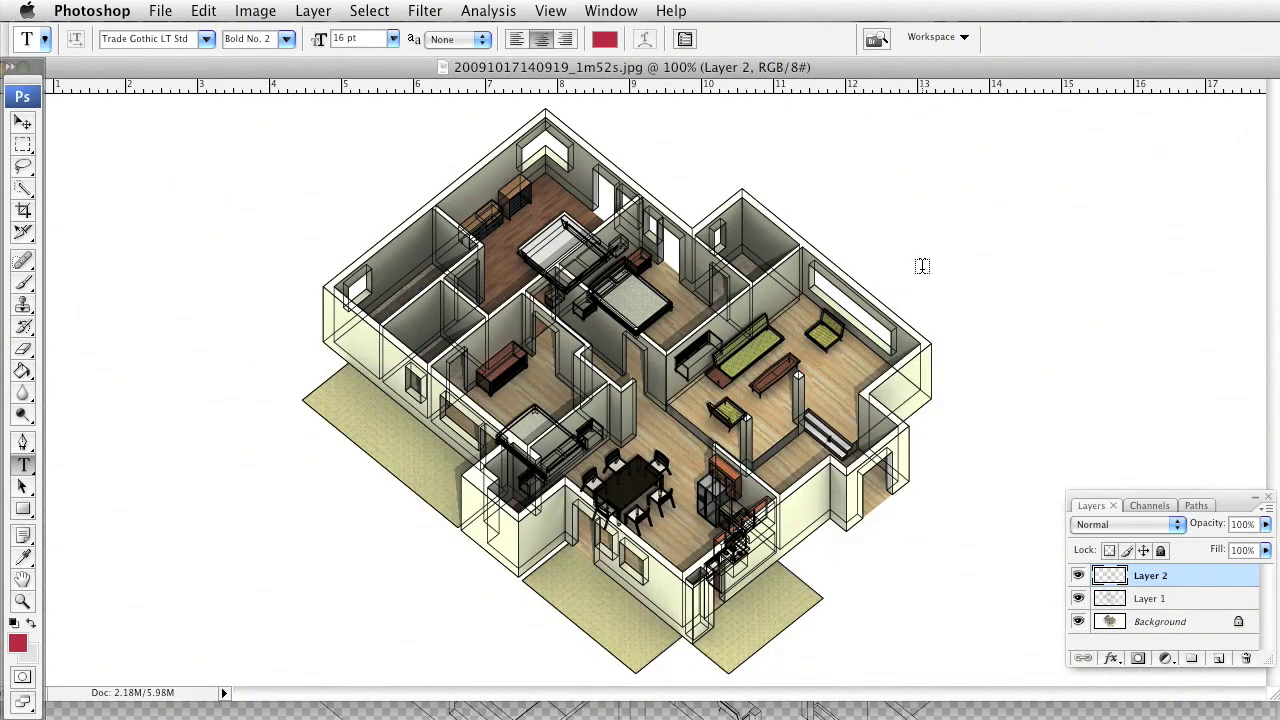
pyautogui.click(1040, 710)
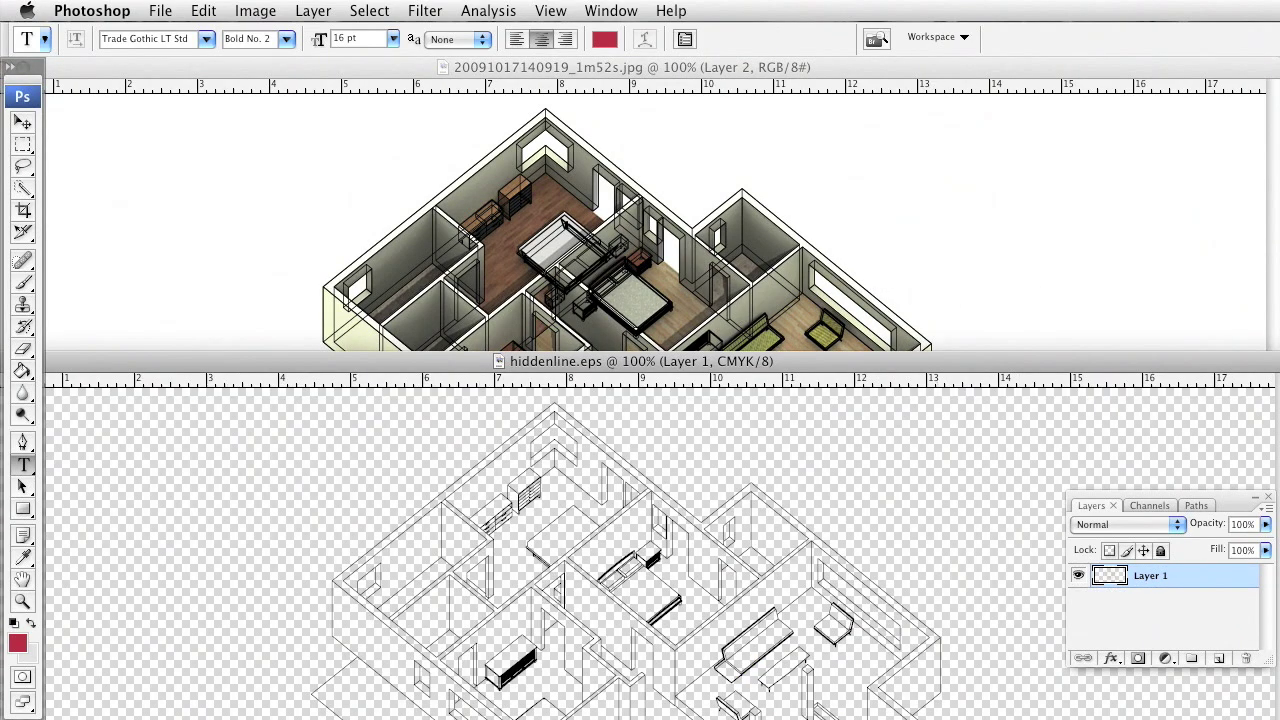
pyautogui.moveTo(640, 361); pyautogui.dragTo(886, 344)
pyautogui.press('super+w')
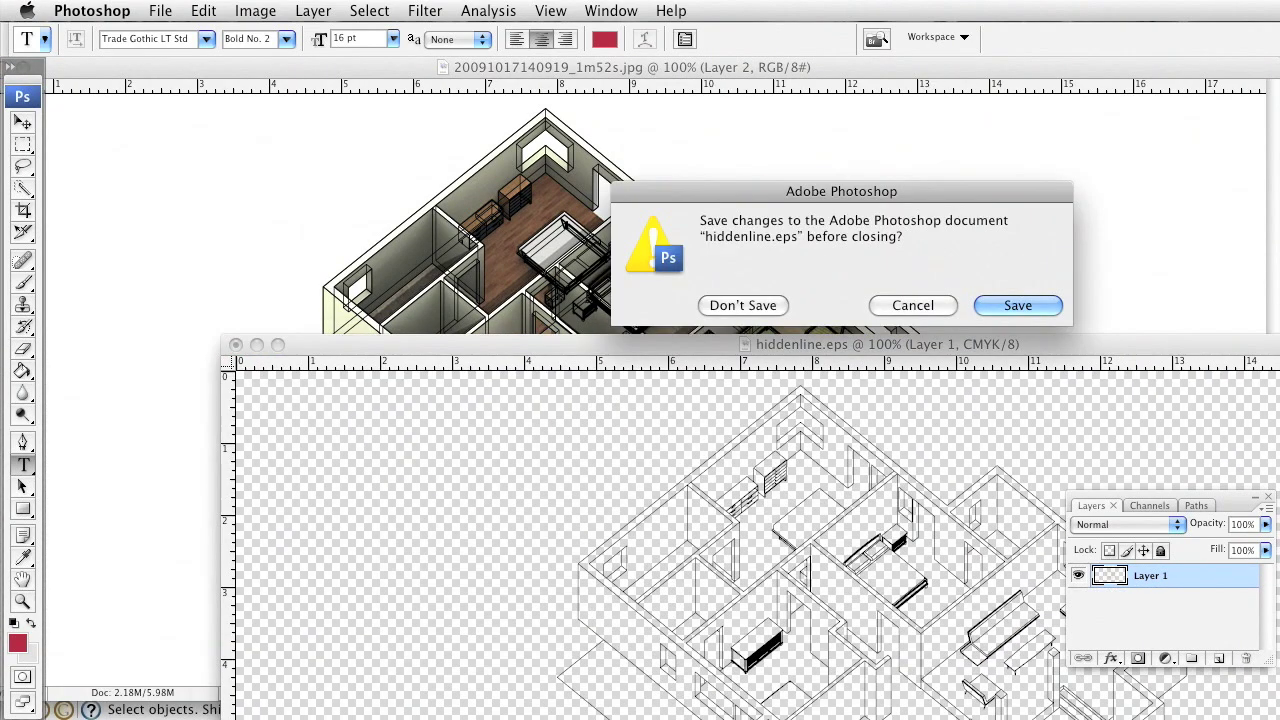
pyautogui.click(745, 303)
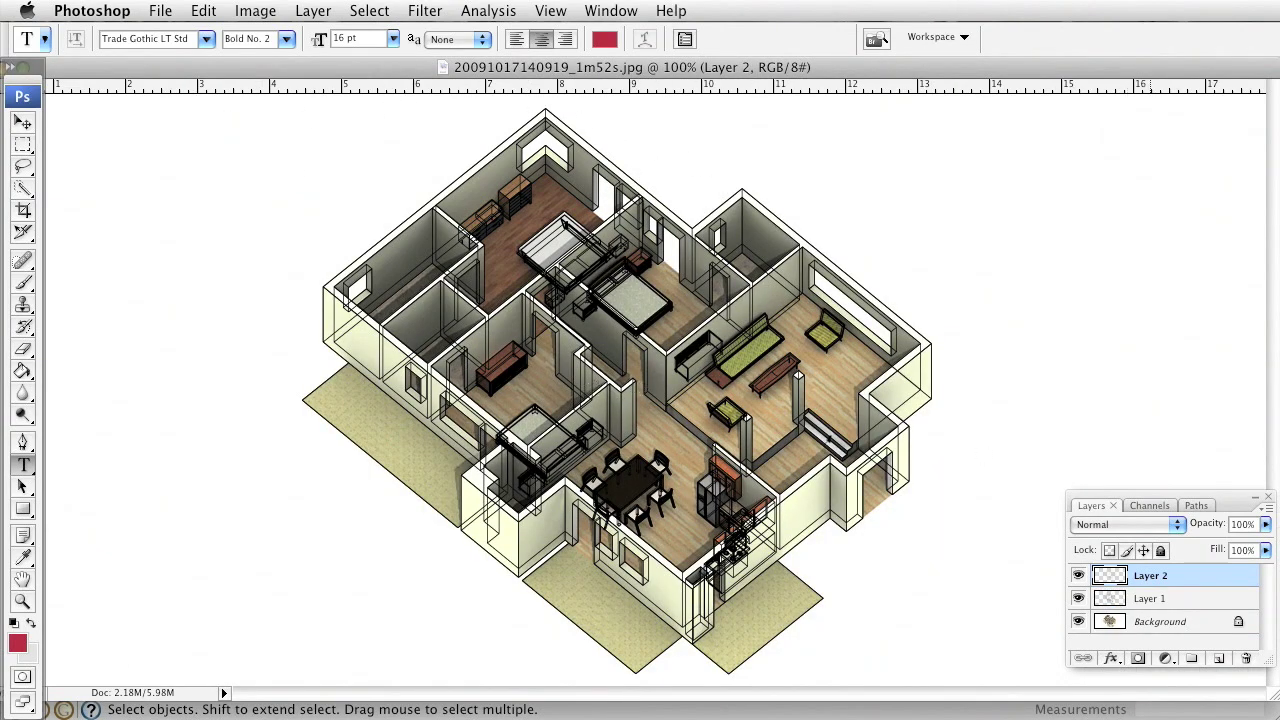
# Rename Layer 2 as "hidden line" and Layer 1 as "wireframe"
pyautogui.doubleClick(1150, 575)
pyautogui.write('hidden line')
pyautogui.press('Return')
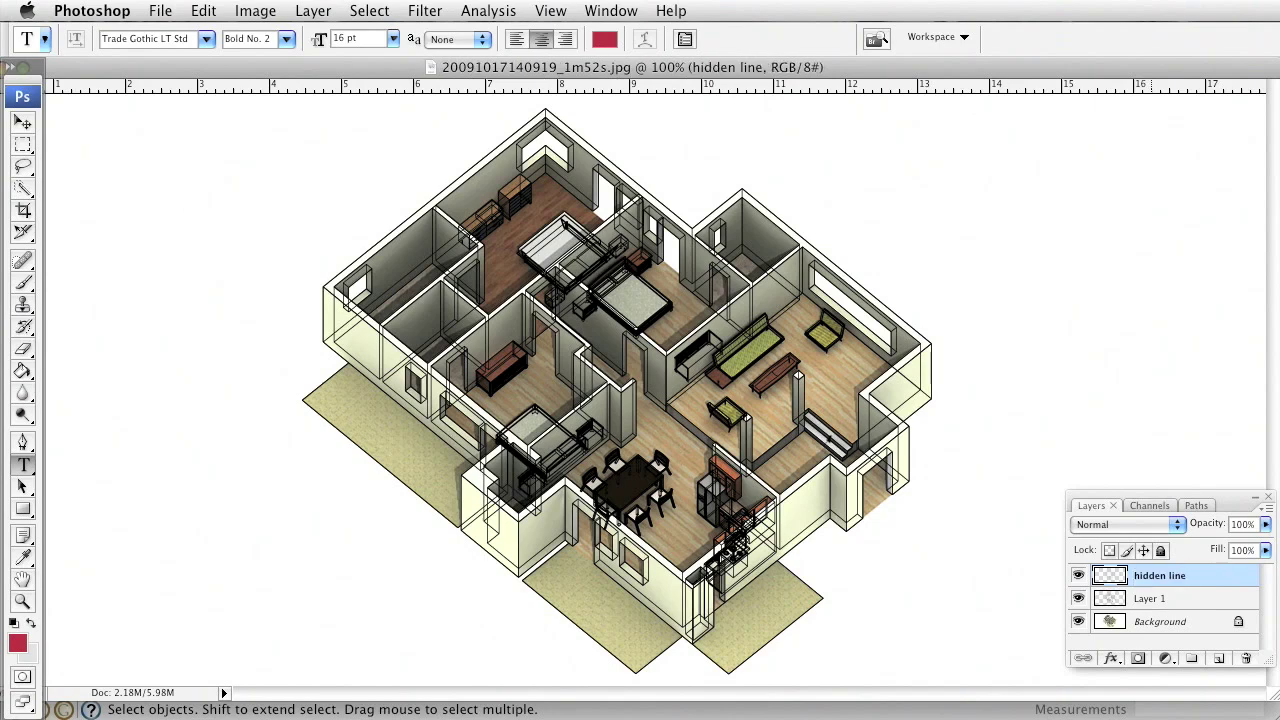
pyautogui.click(1150, 598)
pyautogui.doubleClick(1150, 598)
pyautogui.write('wireframe')
pyautogui.press('Return')
# Hide the hidden line layer and reduce the wireframe layer's opacity to 9%
pyautogui.click(1079, 575)
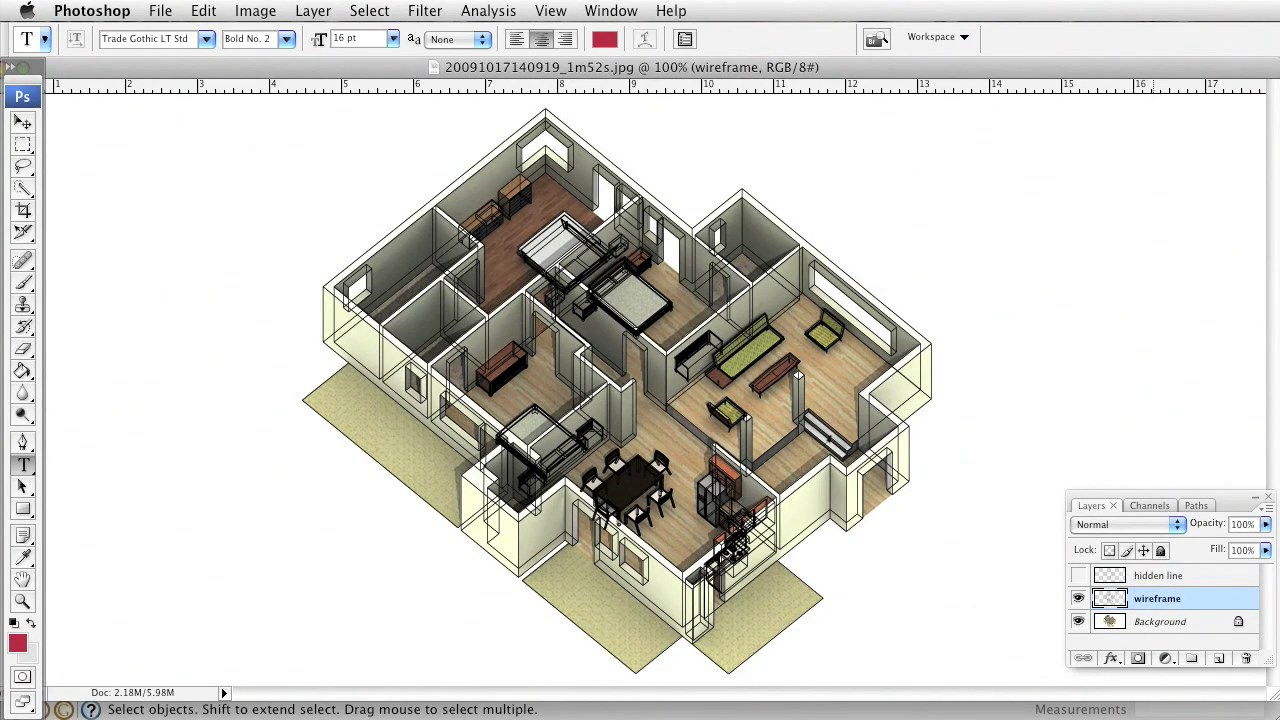
pyautogui.click(1265, 524)
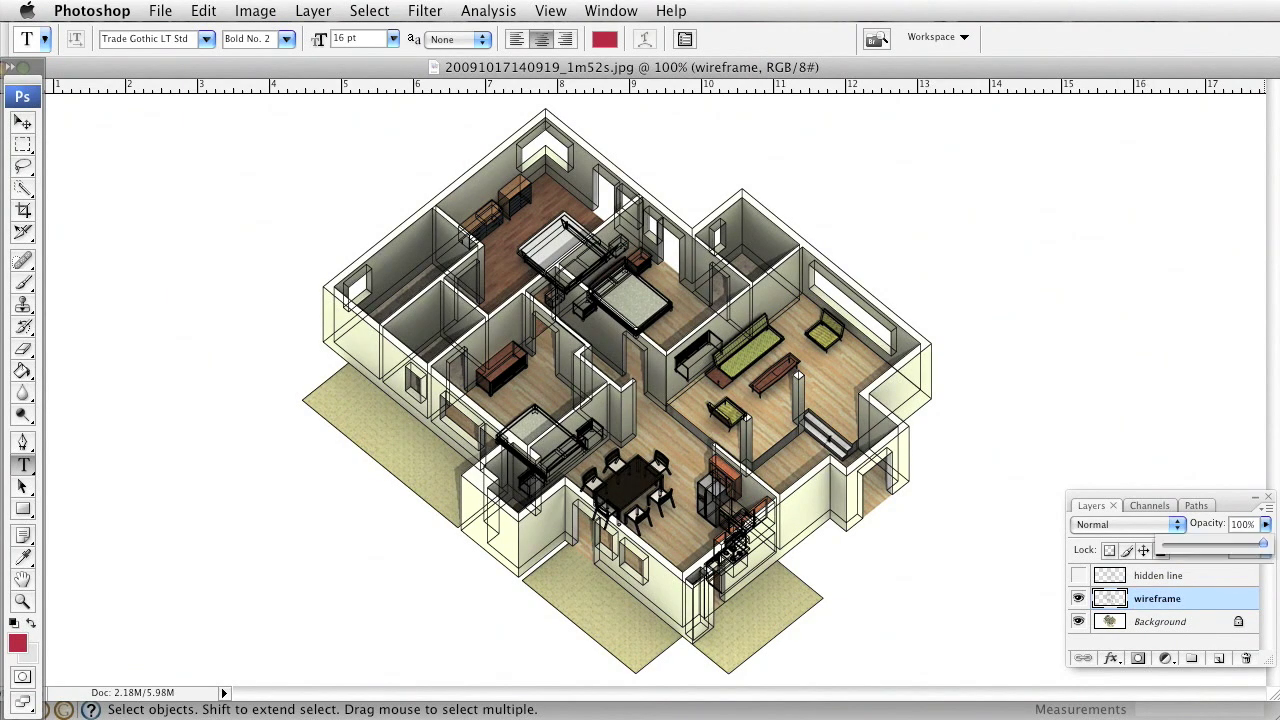
pyautogui.moveTo(1263, 543); pyautogui.dragTo(1204, 543)
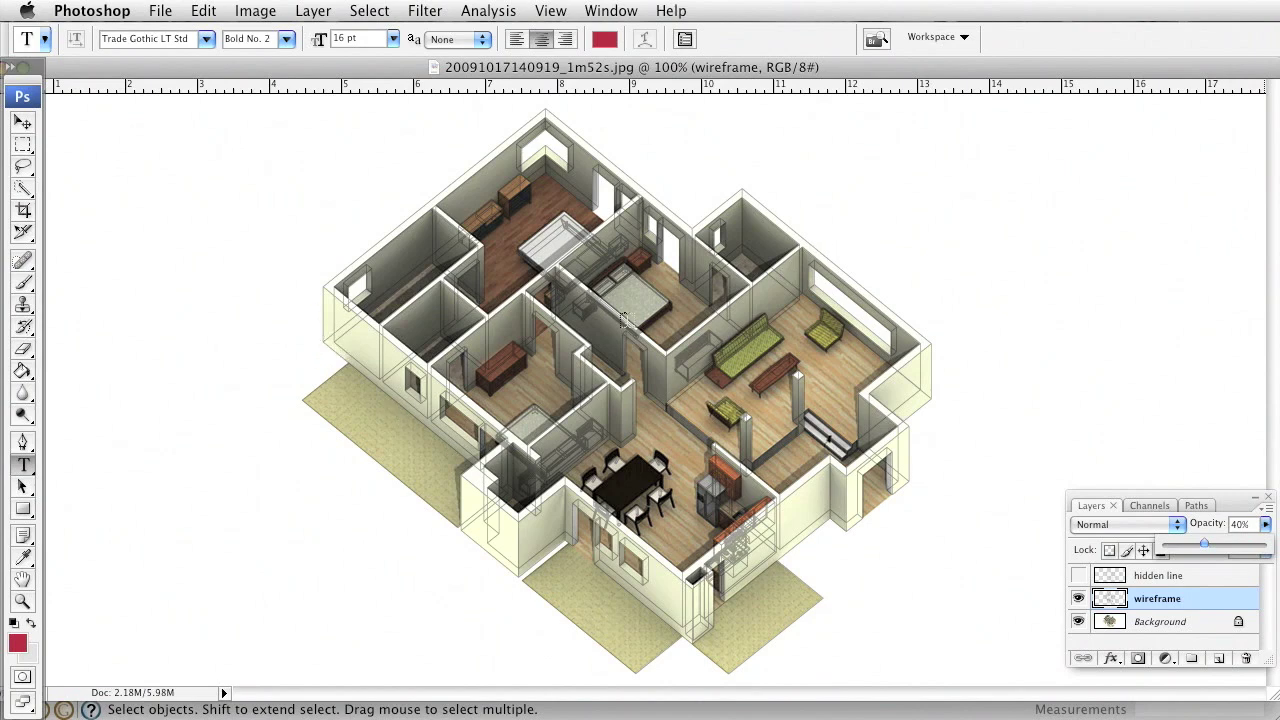
pyautogui.moveTo(1204, 543); pyautogui.dragTo(1176, 543)
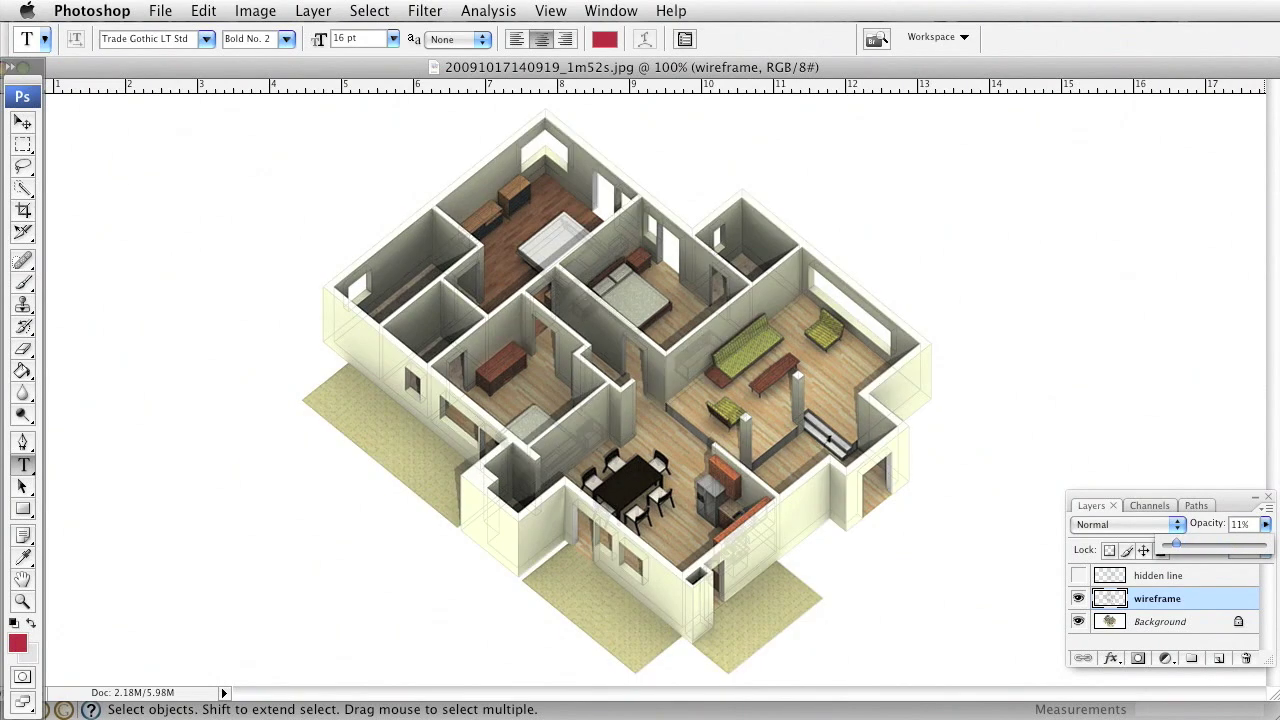
pyautogui.moveTo(1176, 543); pyautogui.dragTo(1181, 543)
pyautogui.moveTo(1180, 543); pyautogui.dragTo(1174, 543)
# Show the hidden line layer again and reduce its opacity to 40%
pyautogui.click(1078, 575)
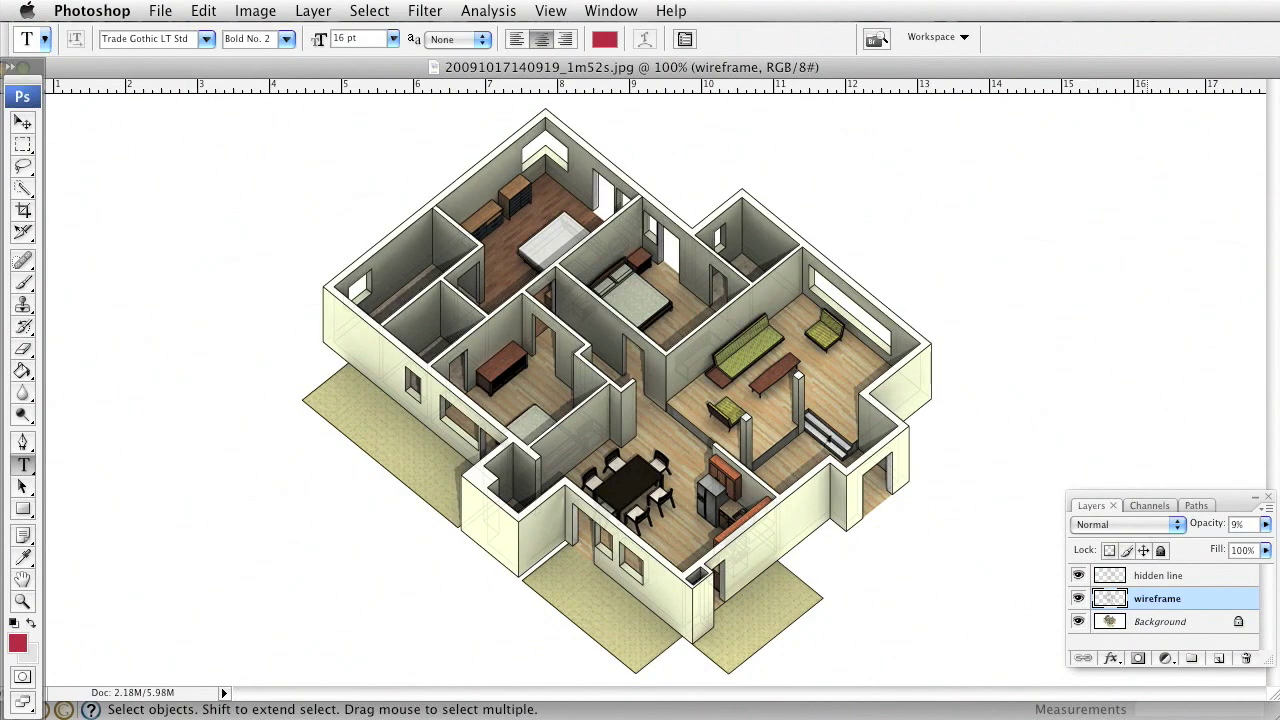
pyautogui.click(1152, 575)
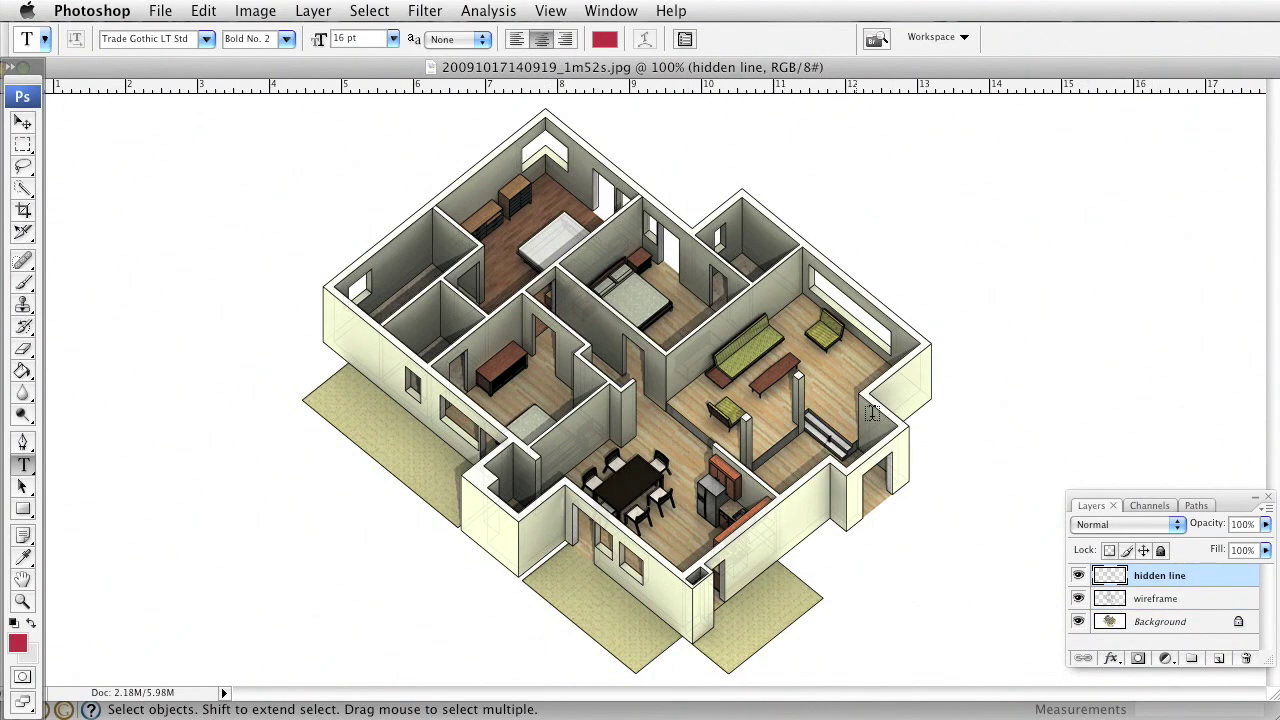
pyautogui.click(1265, 523)
pyautogui.moveTo(1264, 543); pyautogui.dragTo(1204, 543)
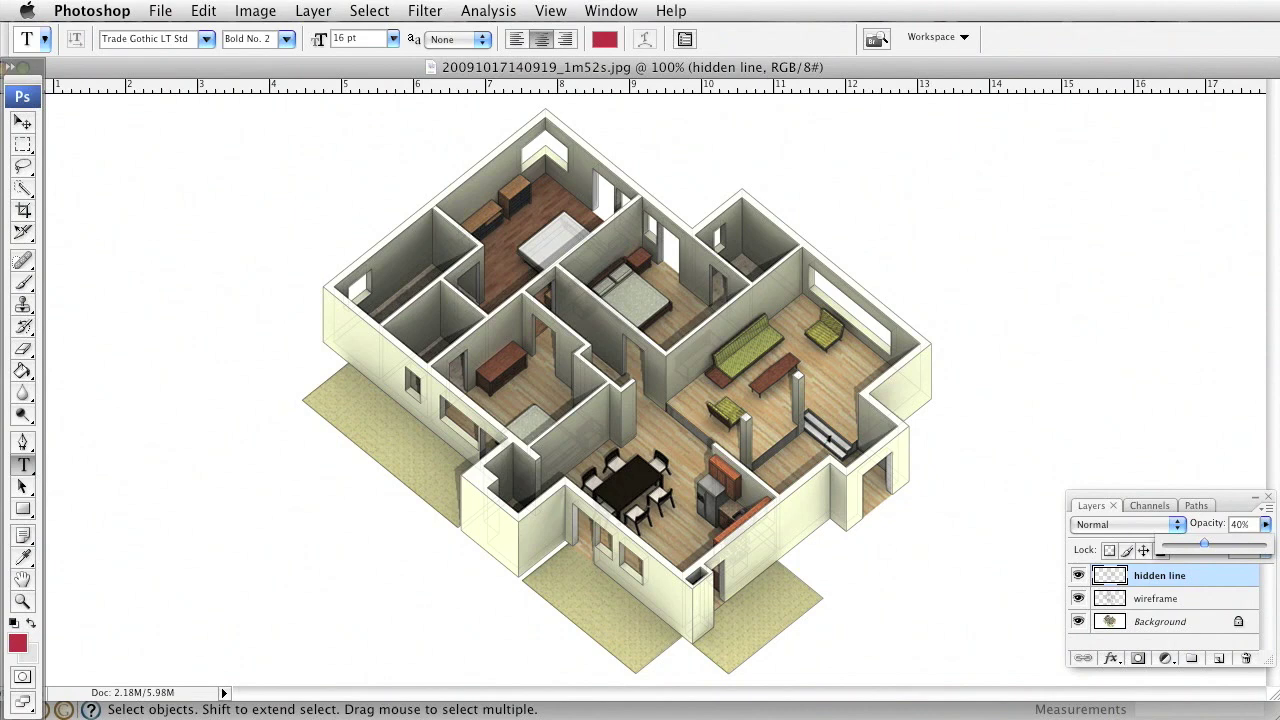
pyautogui.click(160, 11)
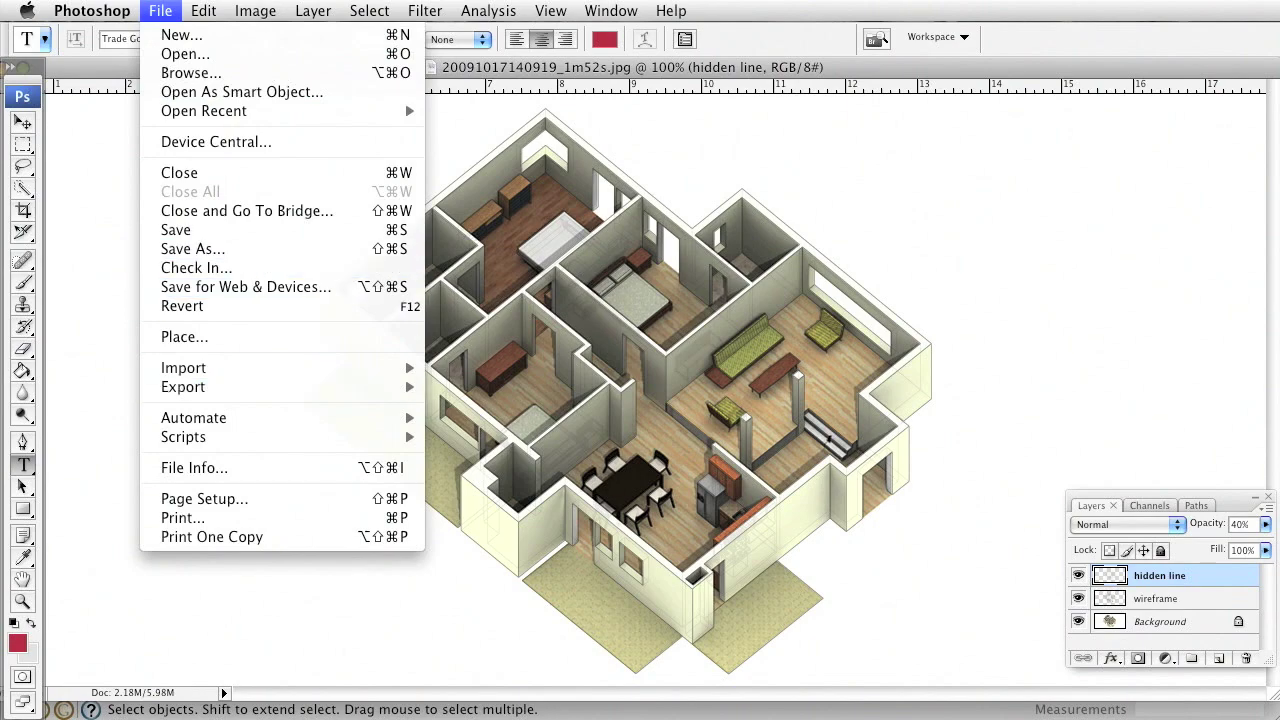
pyautogui.press('Escape')
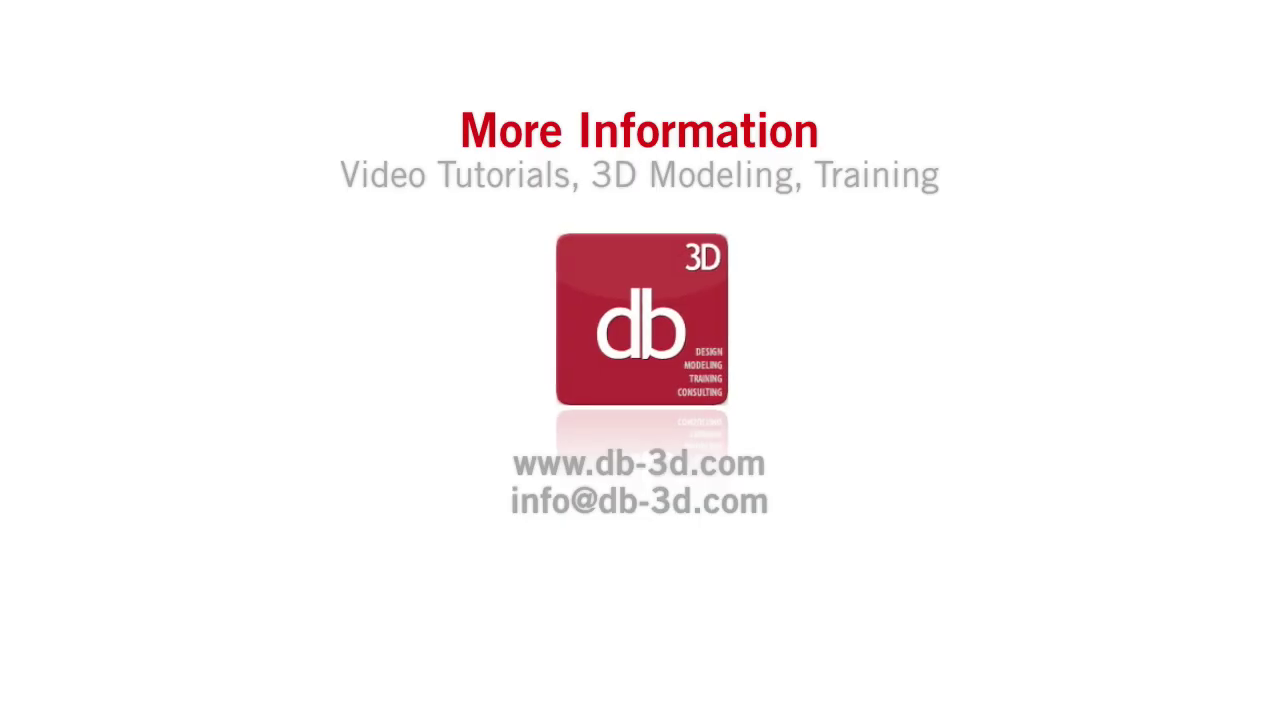